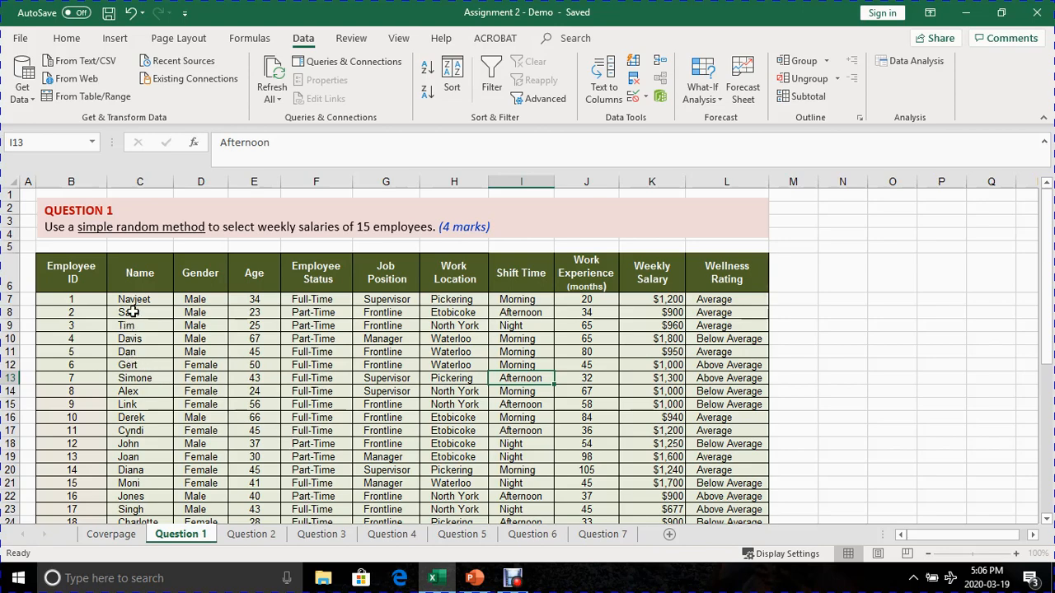
- Review the Question 1 employee table column by column, from Employee ID to Wellness Rating, and through all its records
{"action": "scroll", "coordinate": [131, 313], "scroll_direction": "down", "scroll_amount": 7}
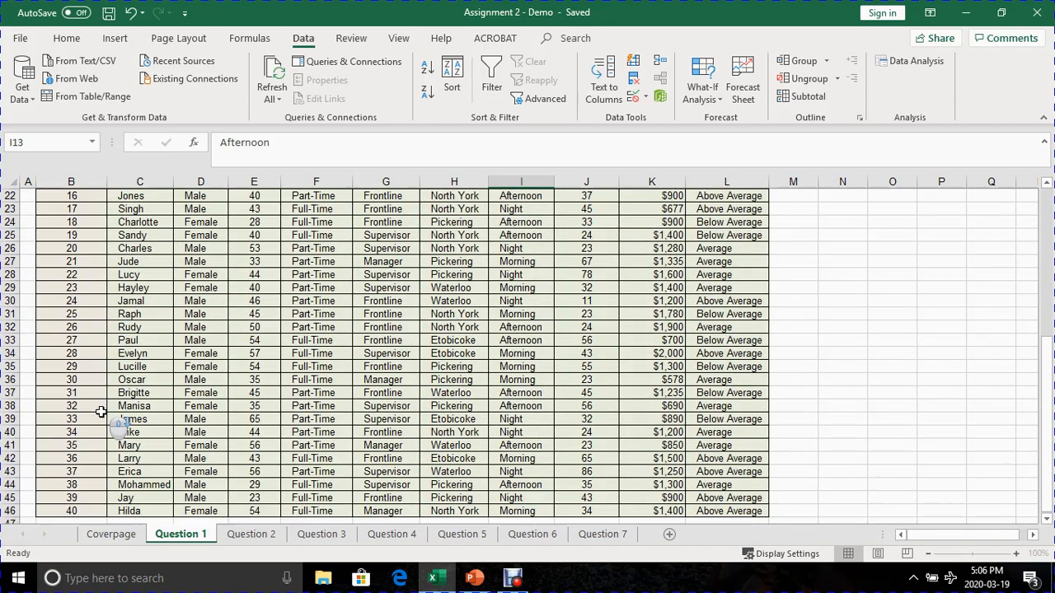
{"action": "scroll", "coordinate": [111, 428], "scroll_direction": "up", "scroll_amount": 7}
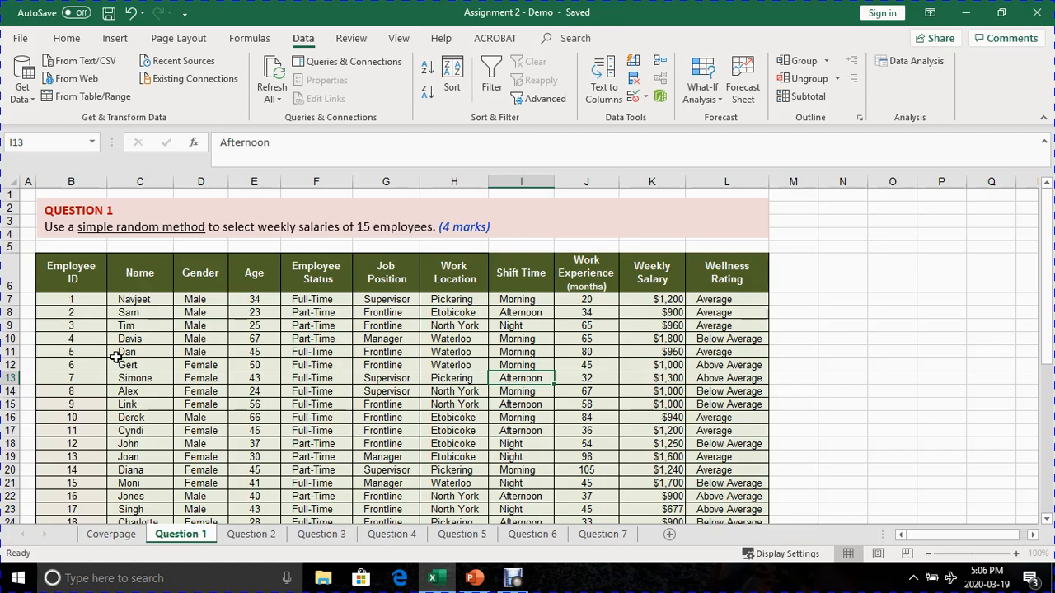
{"action": "left_click", "coordinate": [78, 300]}
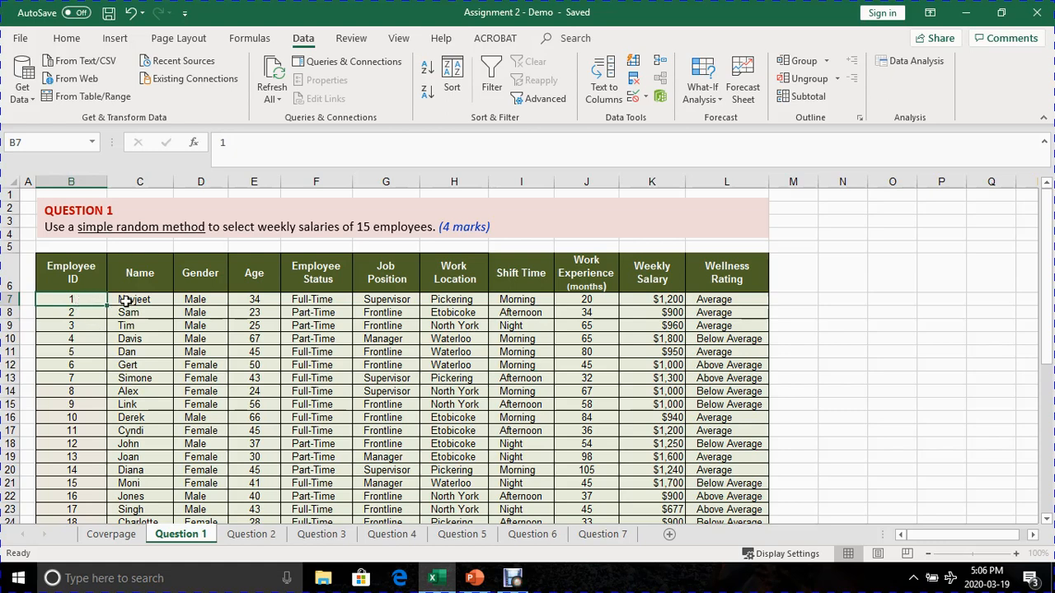
{"action": "left_click", "coordinate": [126, 301]}
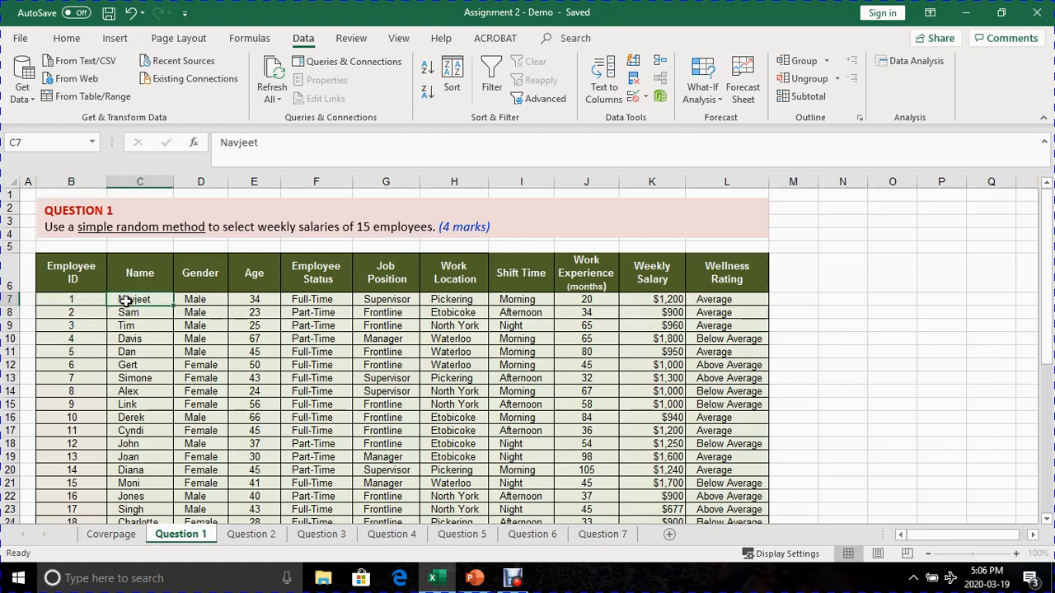
{"action": "left_click", "coordinate": [189, 298]}
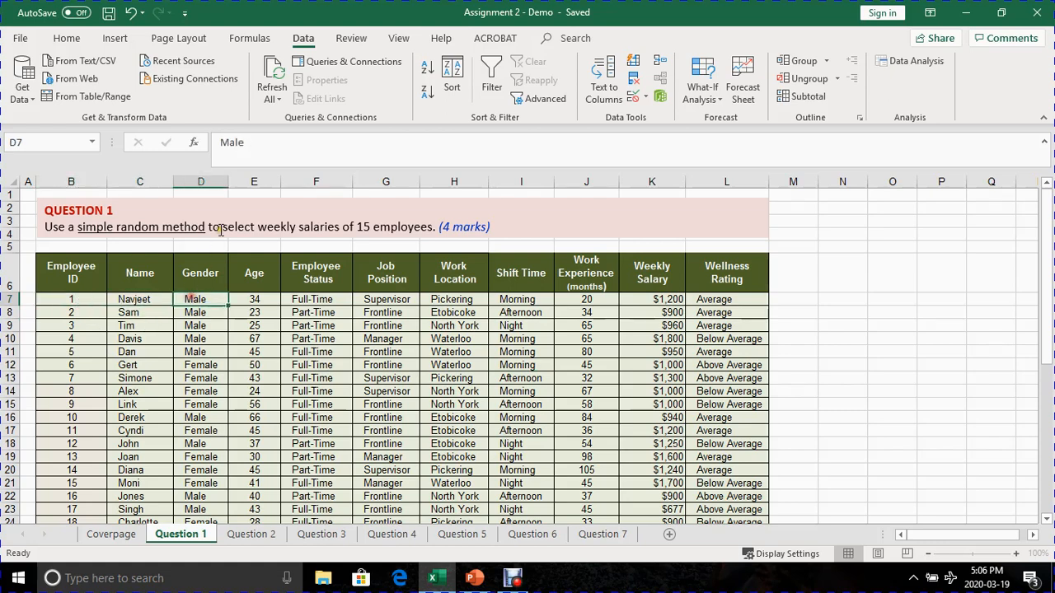
{"action": "left_click", "coordinate": [212, 183]}
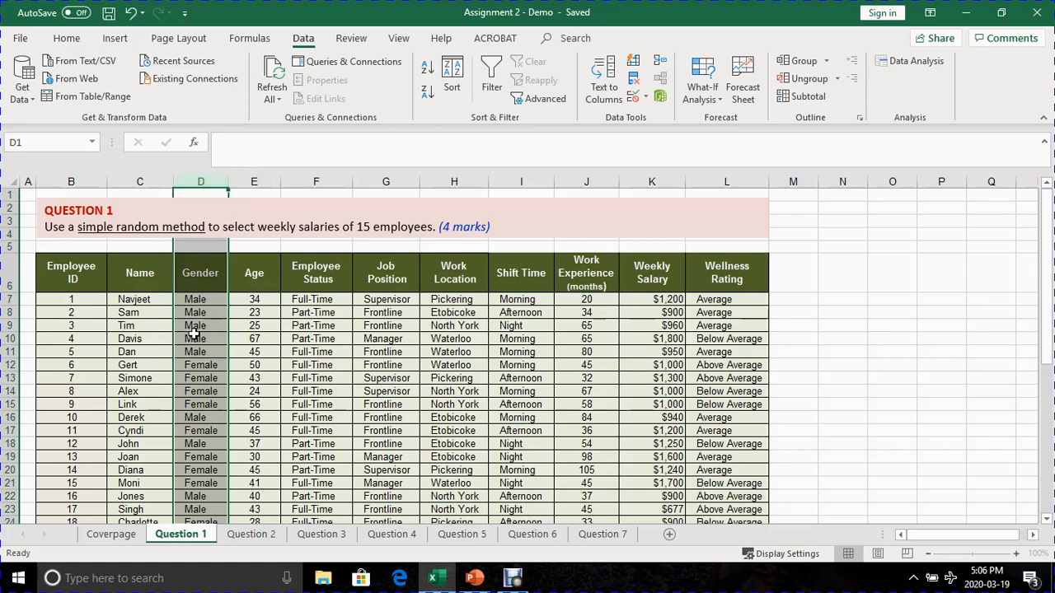
{"action": "left_click", "coordinate": [256, 181]}
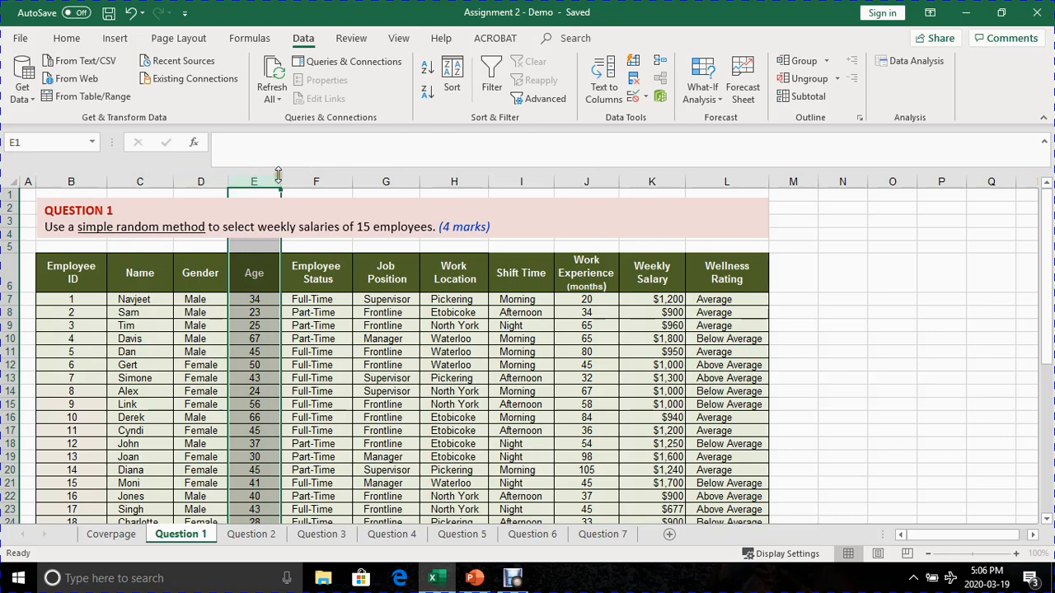
{"action": "left_click", "coordinate": [304, 178]}
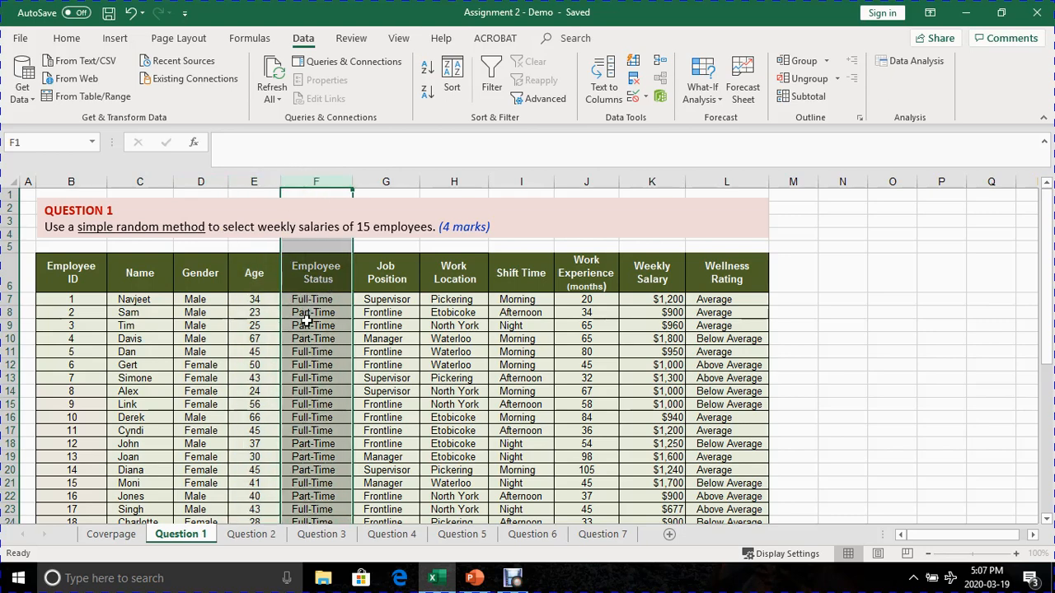
{"action": "left_click", "coordinate": [398, 178]}
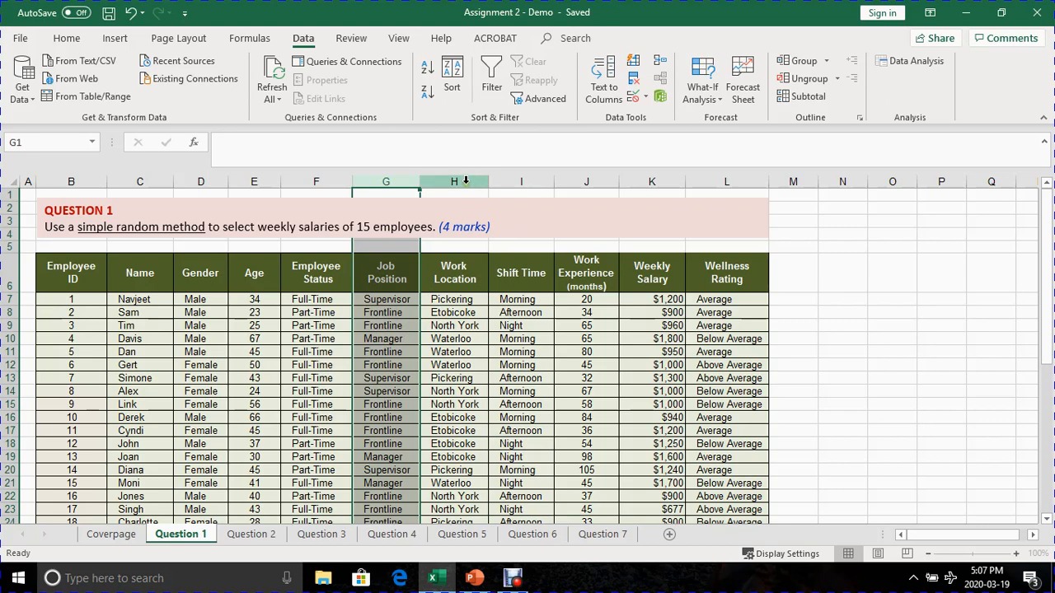
{"action": "left_click", "coordinate": [465, 181]}
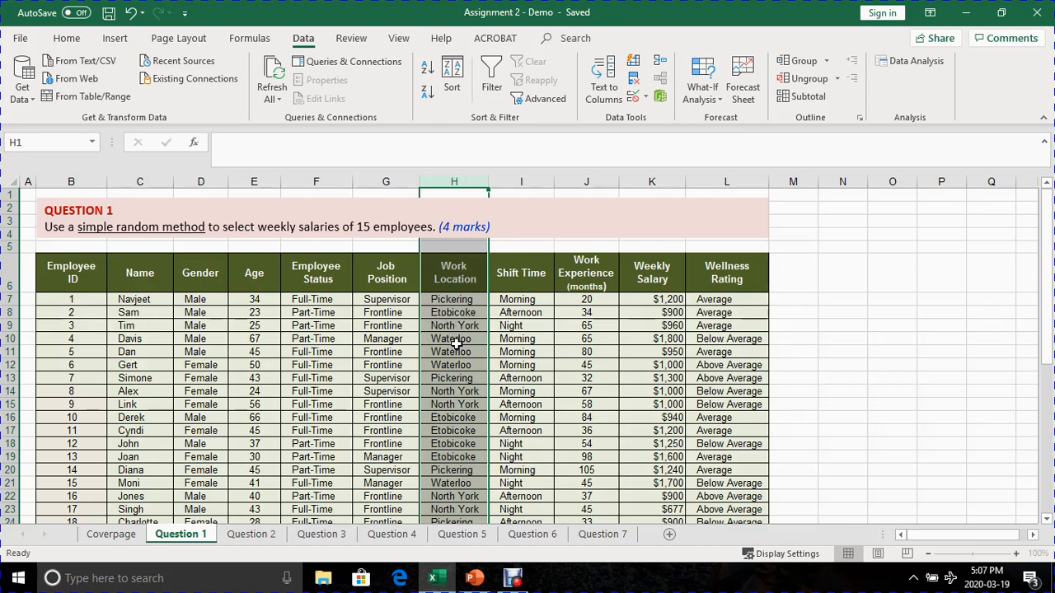
{"action": "left_click", "coordinate": [531, 183]}
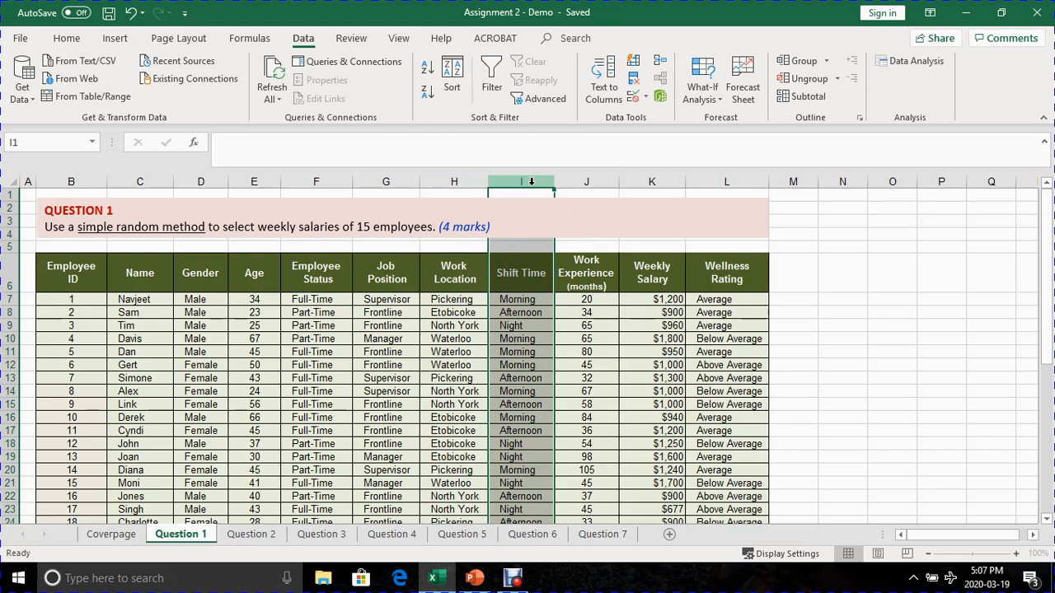
{"action": "left_click", "coordinate": [510, 326]}
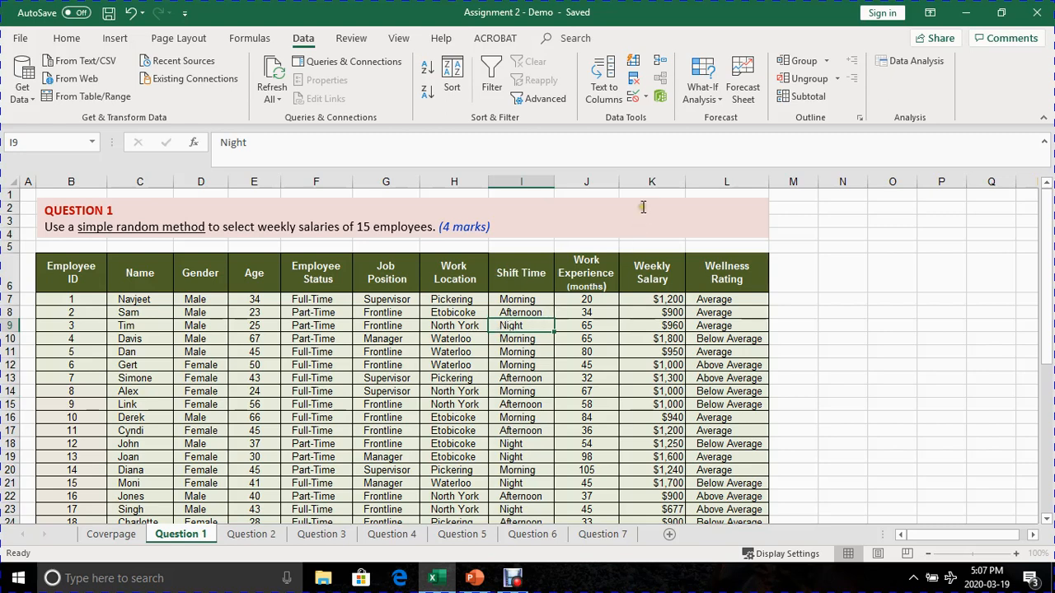
{"action": "left_click", "coordinate": [601, 176]}
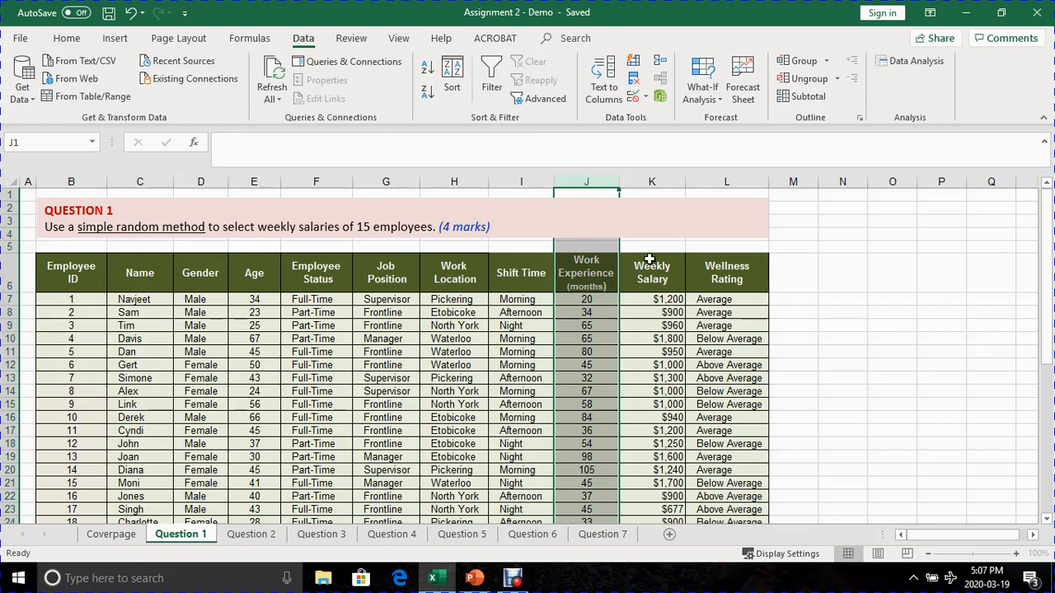
{"action": "left_click", "coordinate": [660, 179]}
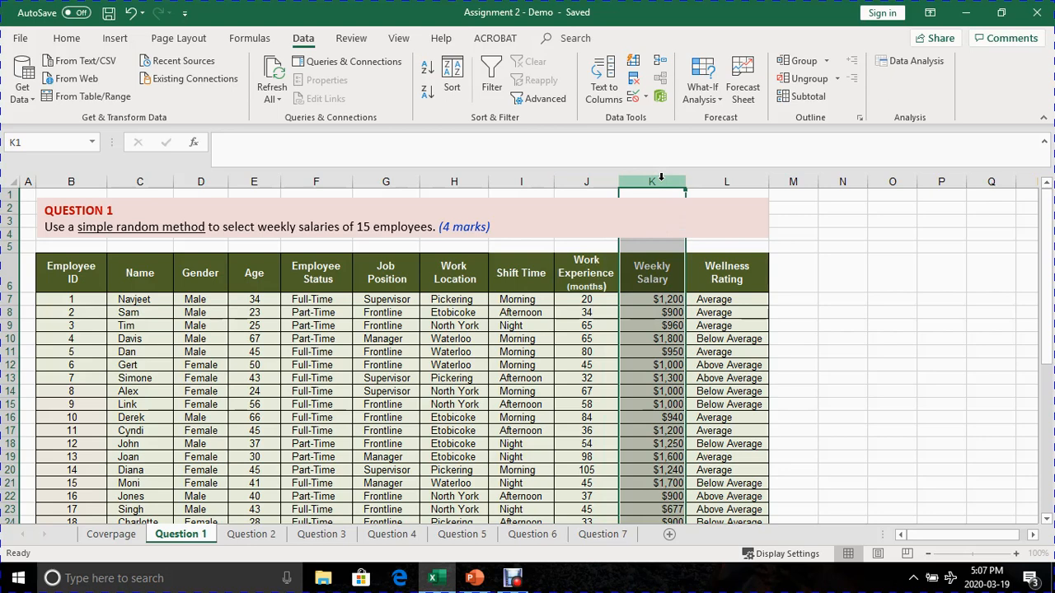
{"action": "left_click", "coordinate": [716, 180]}
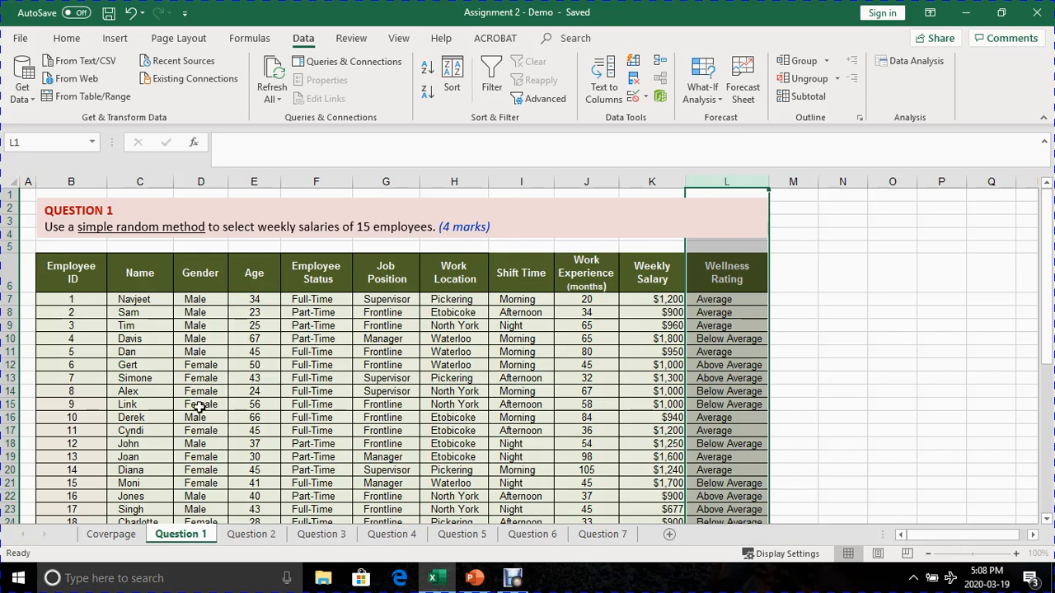
{"action": "left_click", "coordinate": [163, 349]}
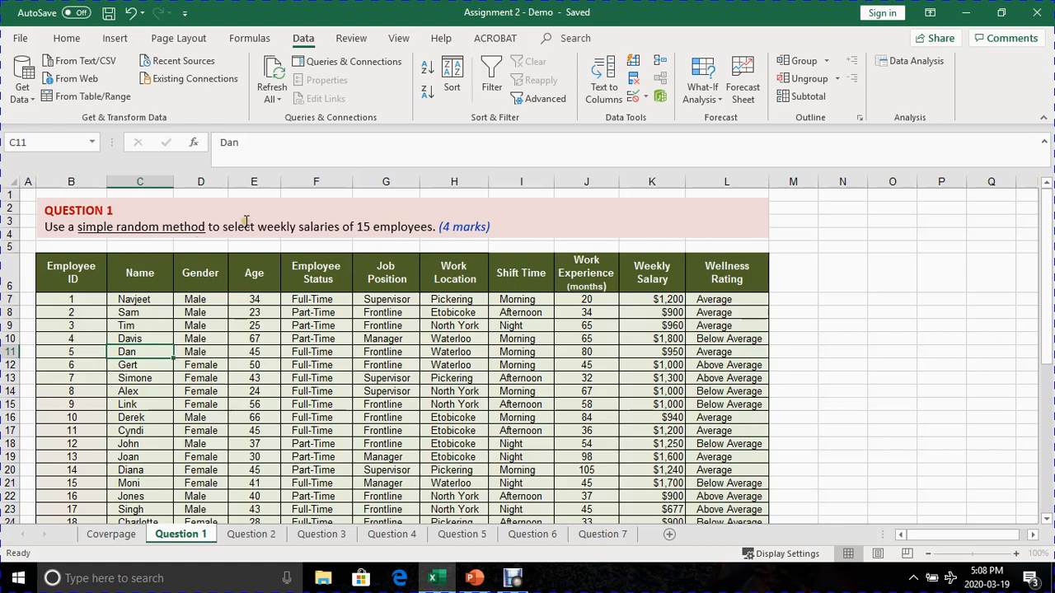
{"action": "scroll", "coordinate": [136, 367], "scroll_direction": "down", "scroll_amount": 2}
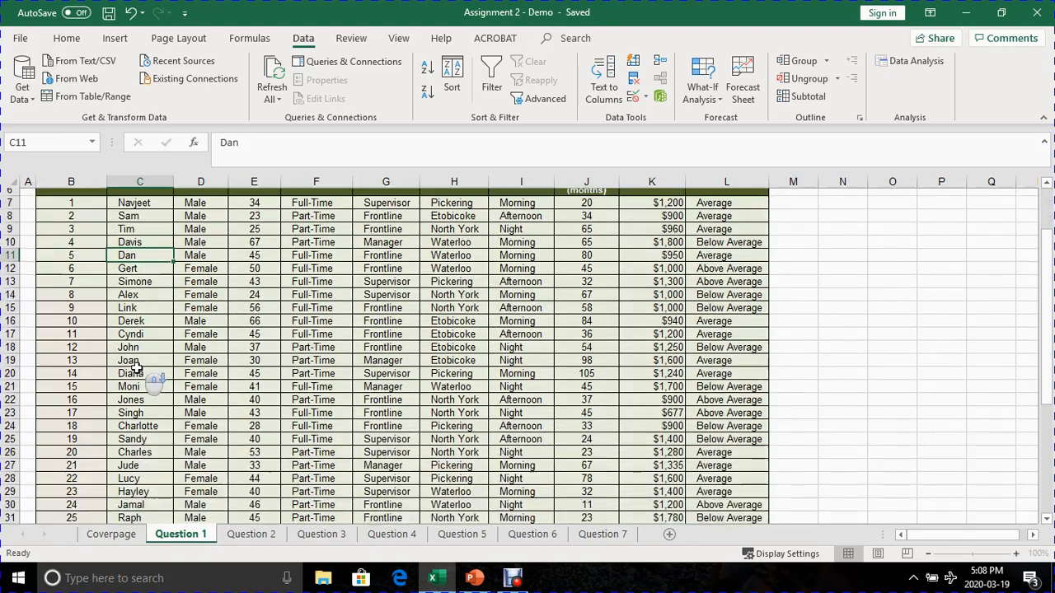
{"action": "scroll", "coordinate": [136, 368], "scroll_direction": "down", "scroll_amount": 7}
{"action": "scroll", "coordinate": [95, 418], "scroll_direction": "up", "scroll_amount": 2}
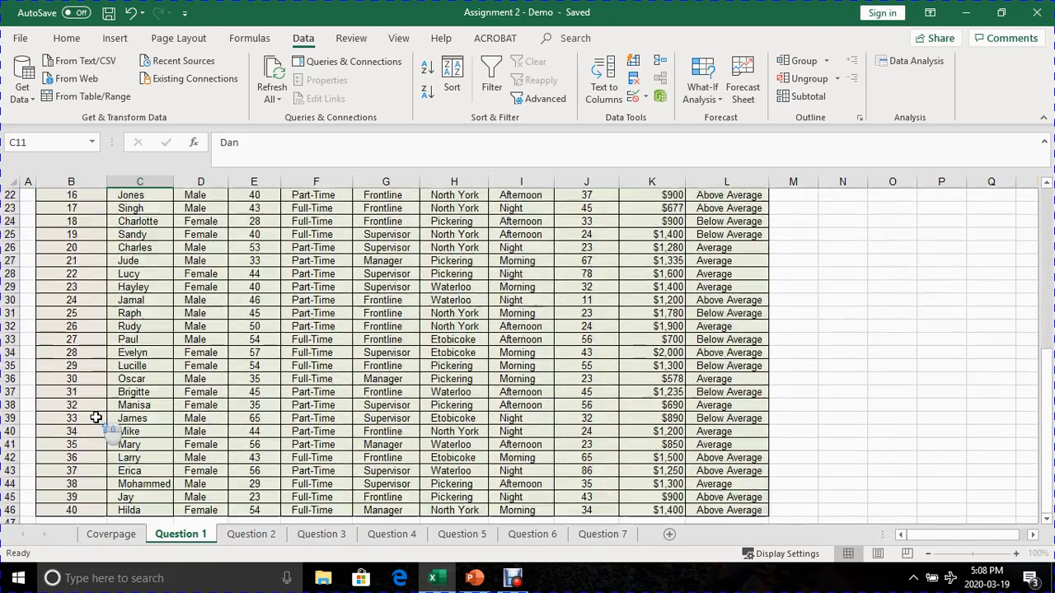
{"action": "scroll", "coordinate": [95, 418], "scroll_direction": "up", "scroll_amount": 7}
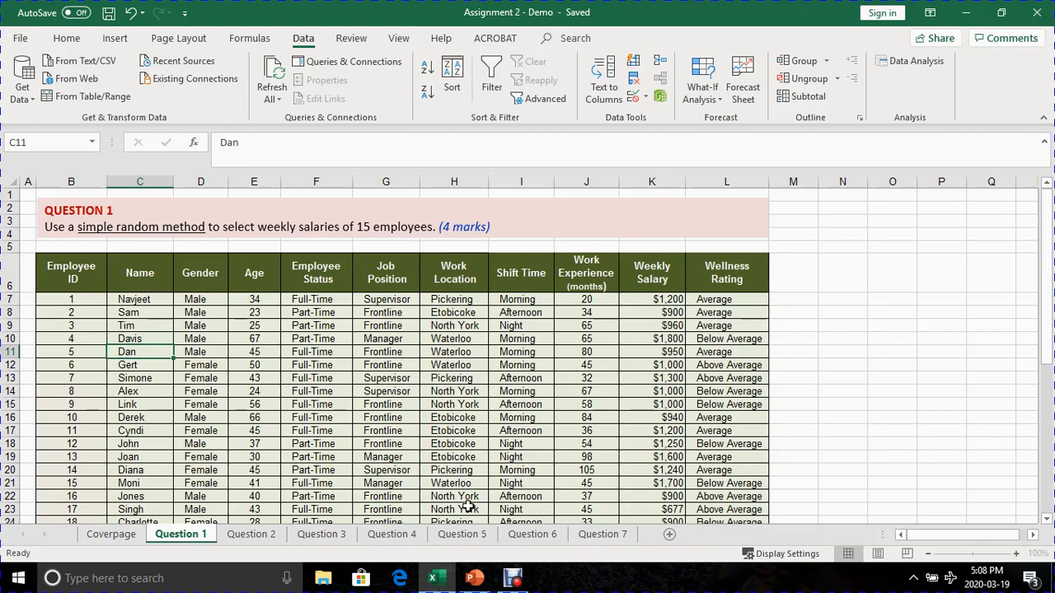
- Switch to the Chapter 7 PowerPoint presentation, read the simple random sampling definition on slide 7, and return to the Excel workbook
{"action": "left_click", "coordinate": [478, 581]}
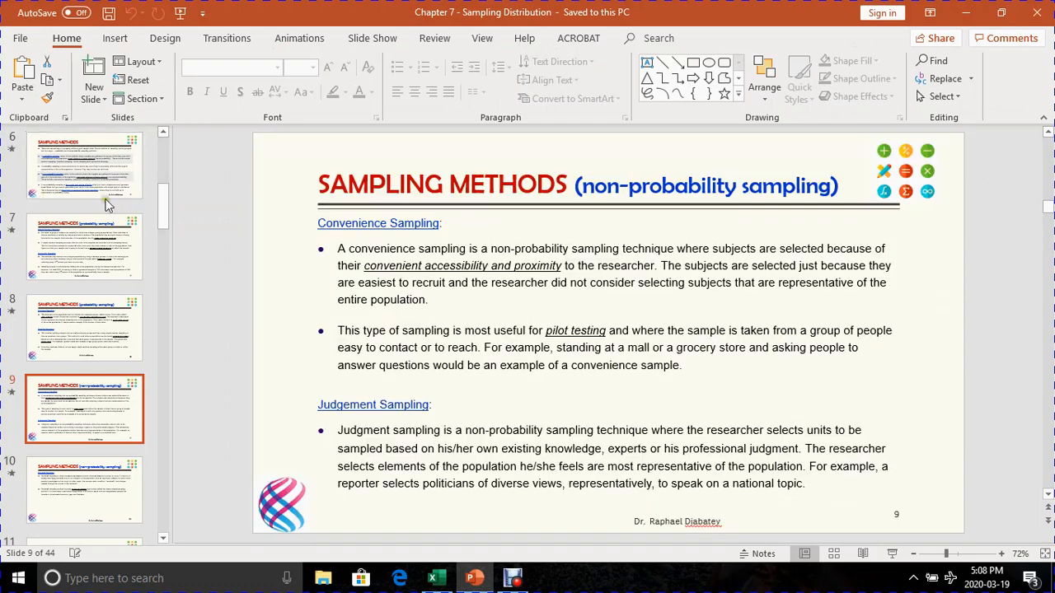
{"action": "left_click_drag", "start_coordinate": [161, 211], "coordinate": [162, 138]}
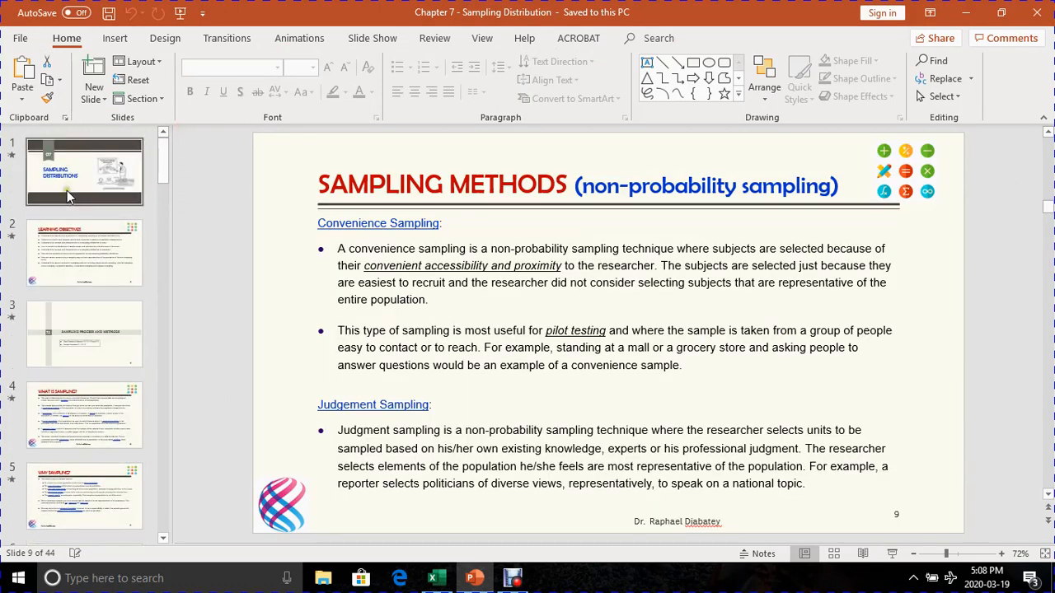
{"action": "left_click", "coordinate": [67, 191]}
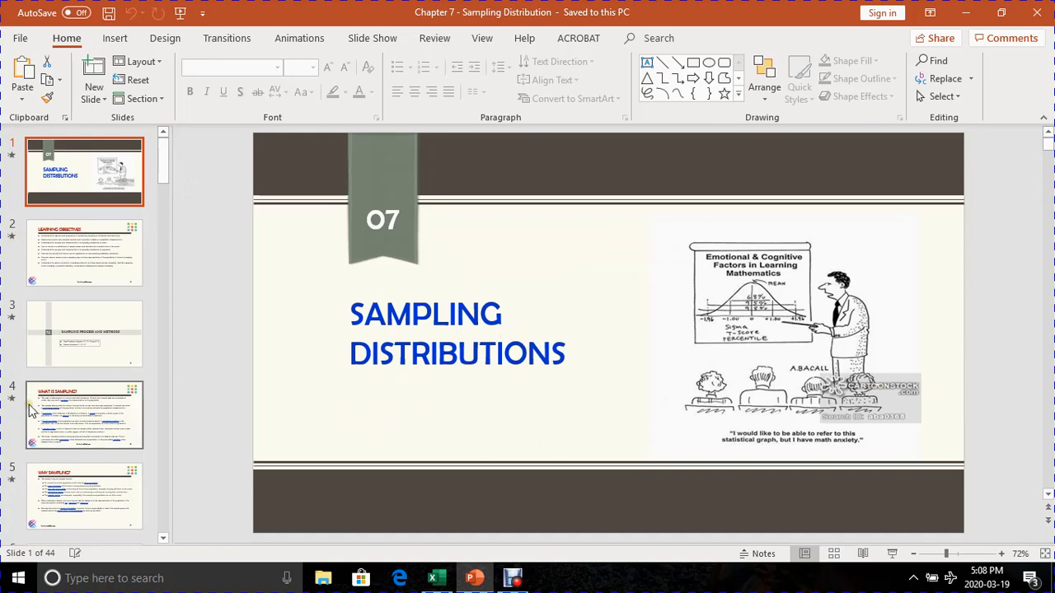
{"action": "scroll", "coordinate": [34, 412], "scroll_direction": "down", "scroll_amount": 2}
{"action": "scroll", "coordinate": [35, 412], "scroll_direction": "down", "scroll_amount": 3}
{"action": "left_click", "coordinate": [80, 421]}
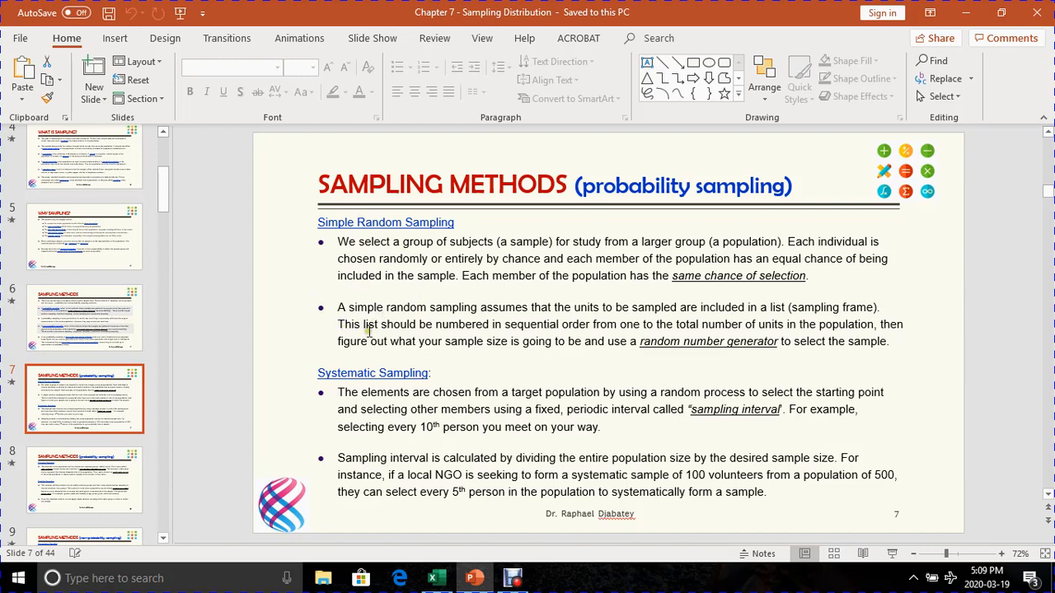
{"action": "left_click", "coordinate": [969, 18]}
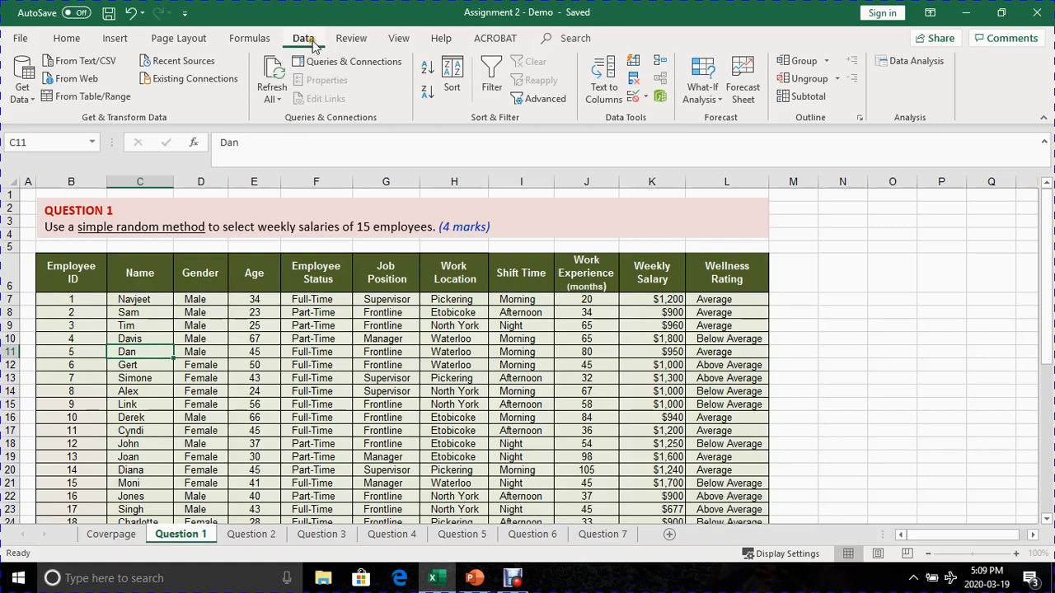
- Enable the Analysis ToolPak among the Excel add-ins so that the Data Analysis tools are available
{"action": "left_click", "coordinate": [894, 64]}
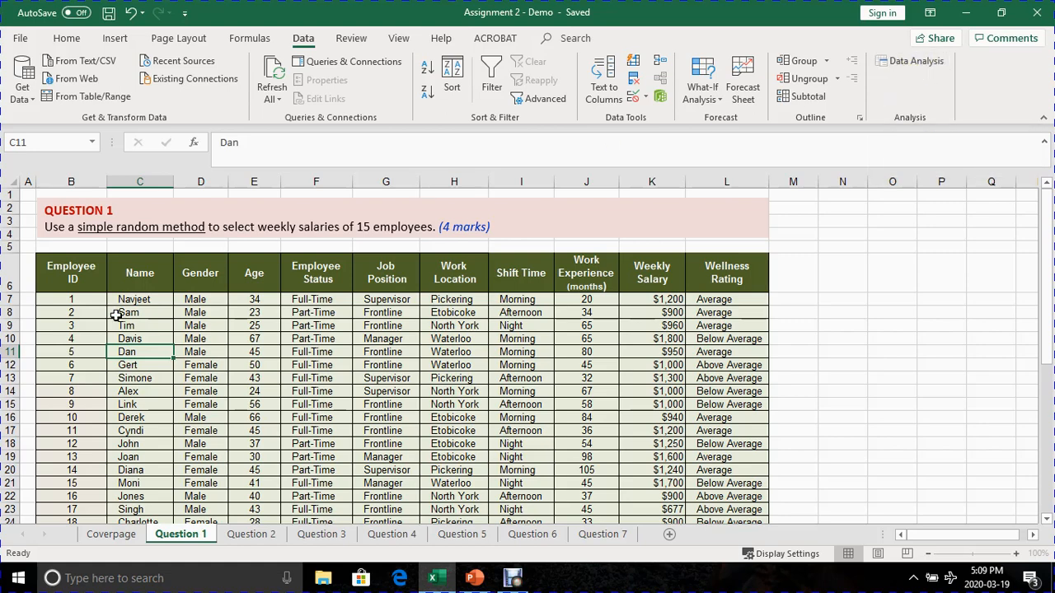
{"action": "left_click", "coordinate": [911, 73]}
{"action": "left_click", "coordinate": [18, 39]}
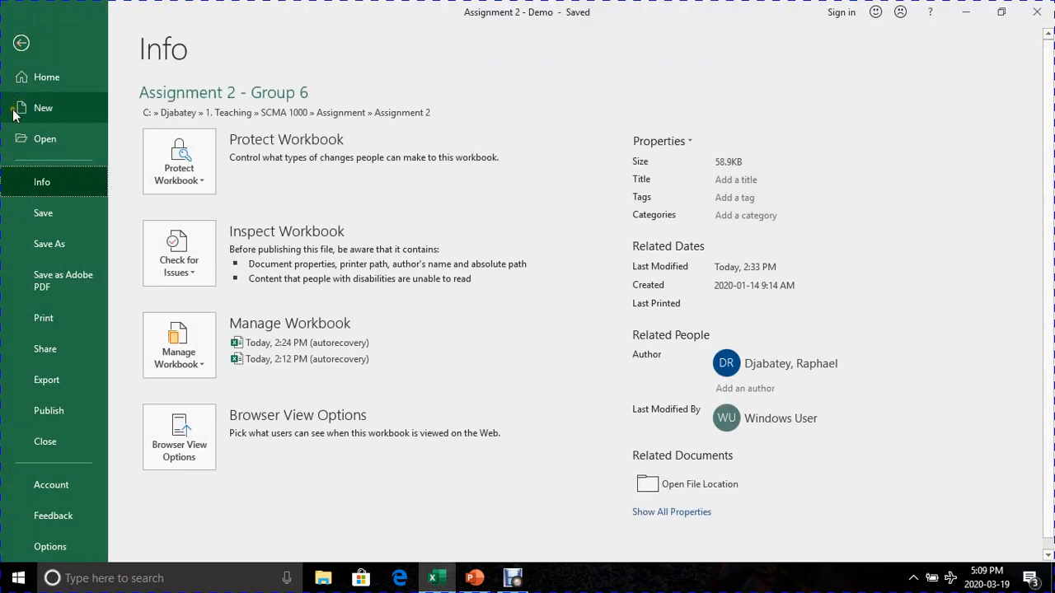
{"action": "left_click", "coordinate": [48, 550]}
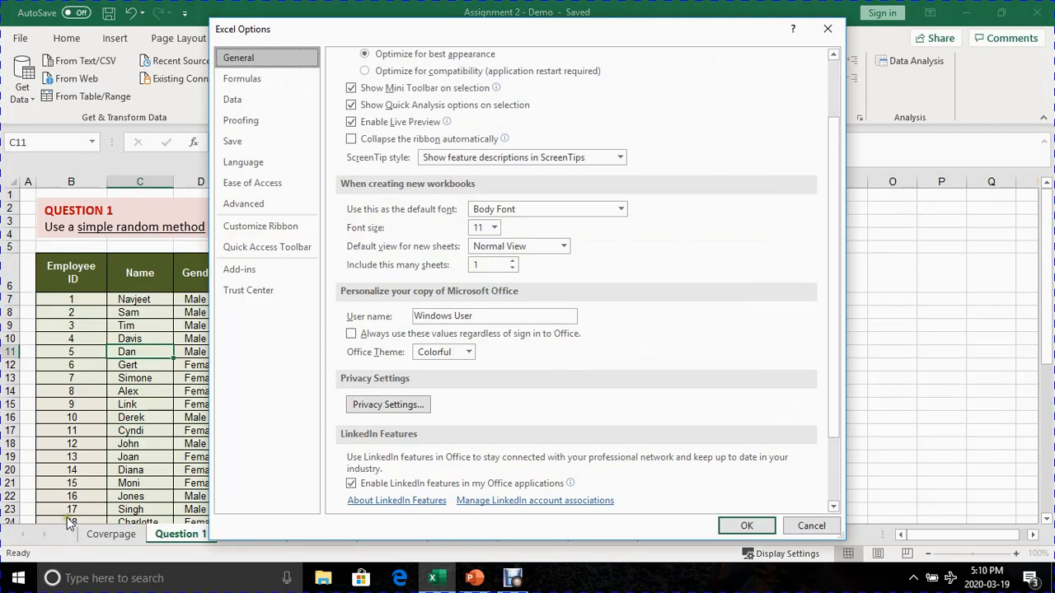
{"action": "left_click", "coordinate": [248, 270]}
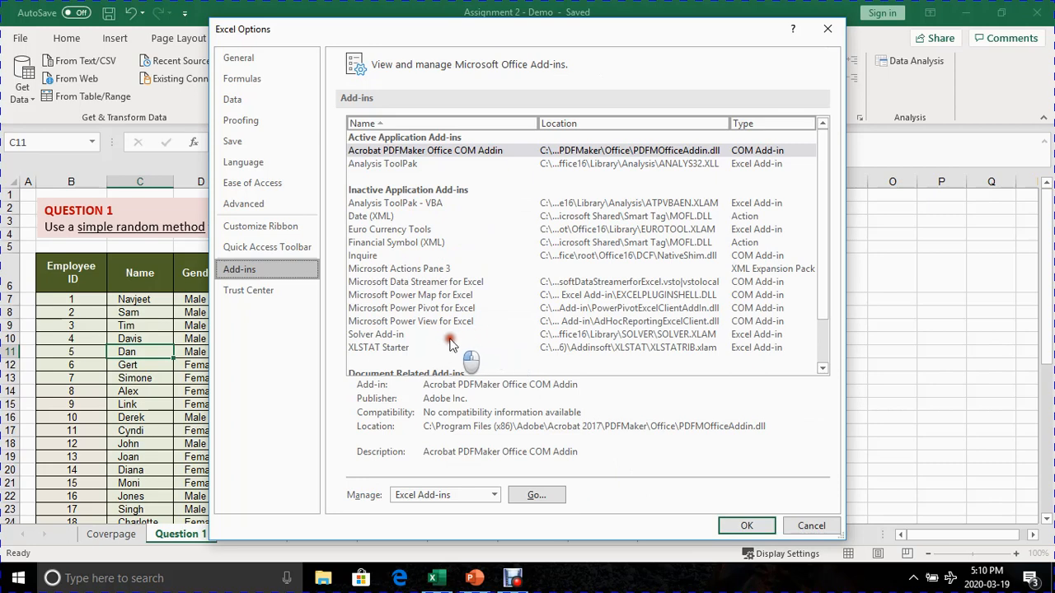
{"action": "left_click", "coordinate": [527, 496]}
{"action": "left_click", "coordinate": [527, 495]}
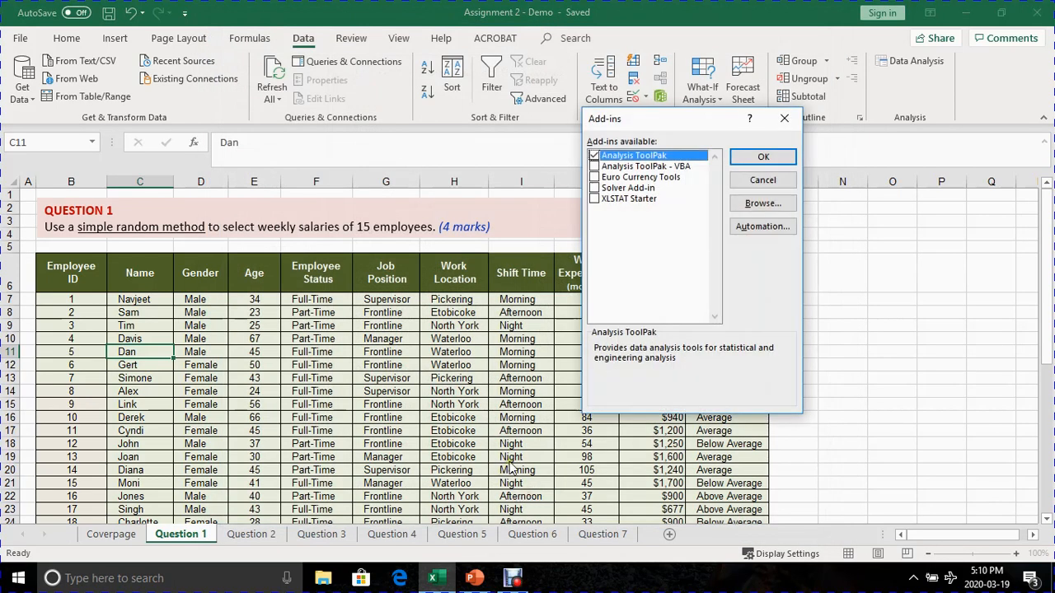
{"action": "left_click", "coordinate": [593, 157]}
{"action": "left_click", "coordinate": [762, 157]}
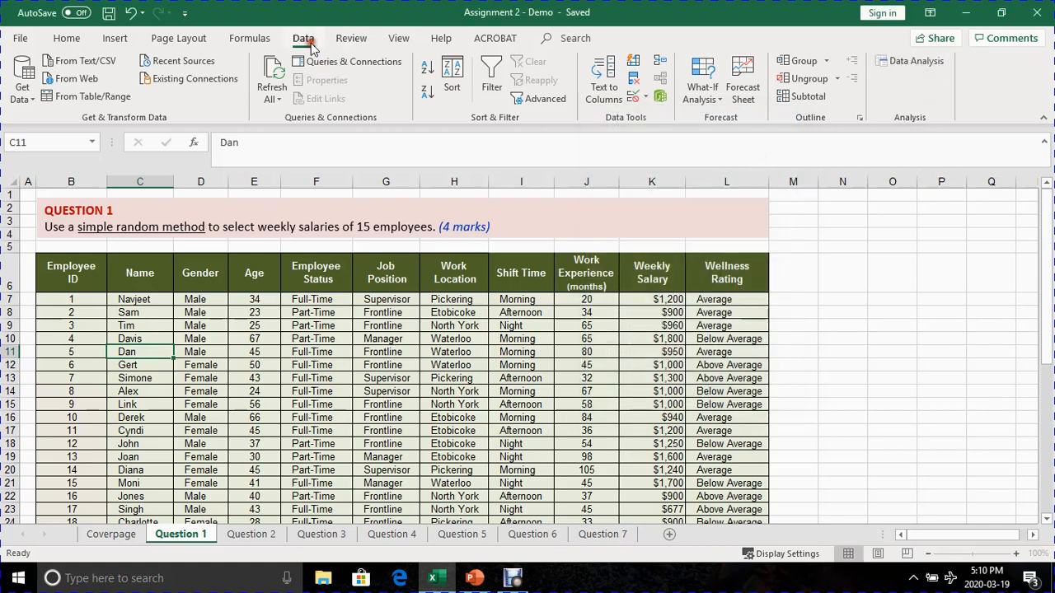
- Open the Sampling tool from the list of Data Analysis tools
{"action": "left_click", "coordinate": [916, 62]}
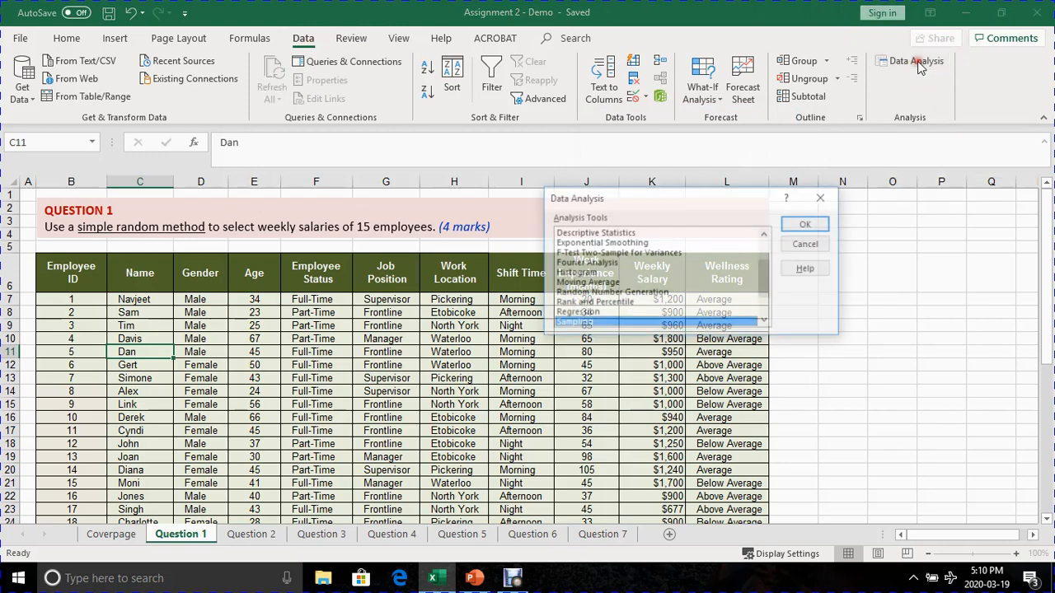
{"action": "scroll", "coordinate": [643, 280], "scroll_direction": "down", "scroll_amount": 2}
{"action": "left_click", "coordinate": [574, 323]}
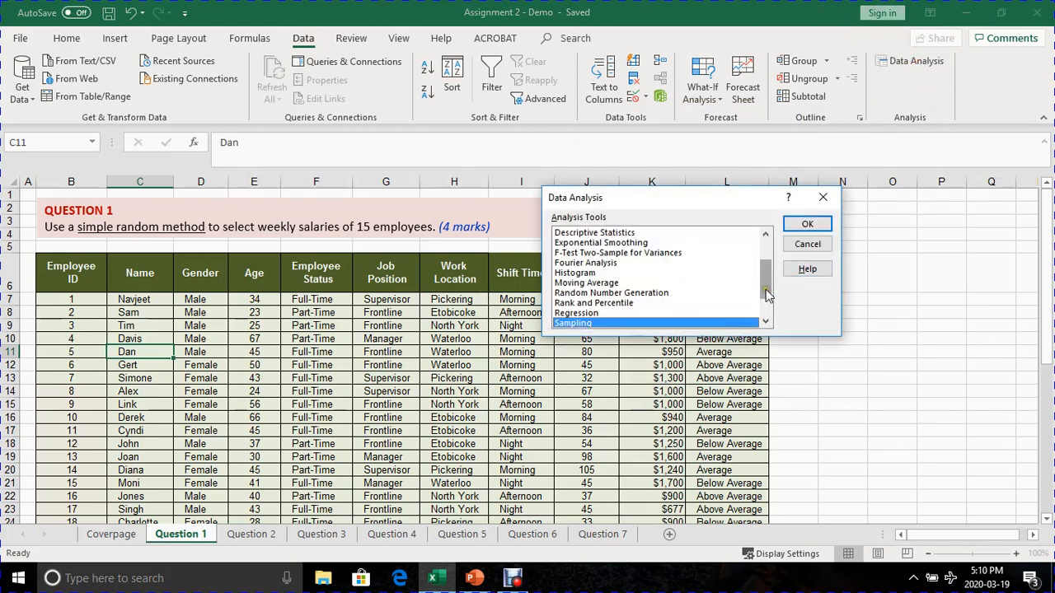
{"action": "left_click_drag", "start_coordinate": [764, 285], "coordinate": [760, 253]}
{"action": "scroll", "coordinate": [593, 263], "scroll_direction": "down", "scroll_amount": 3}
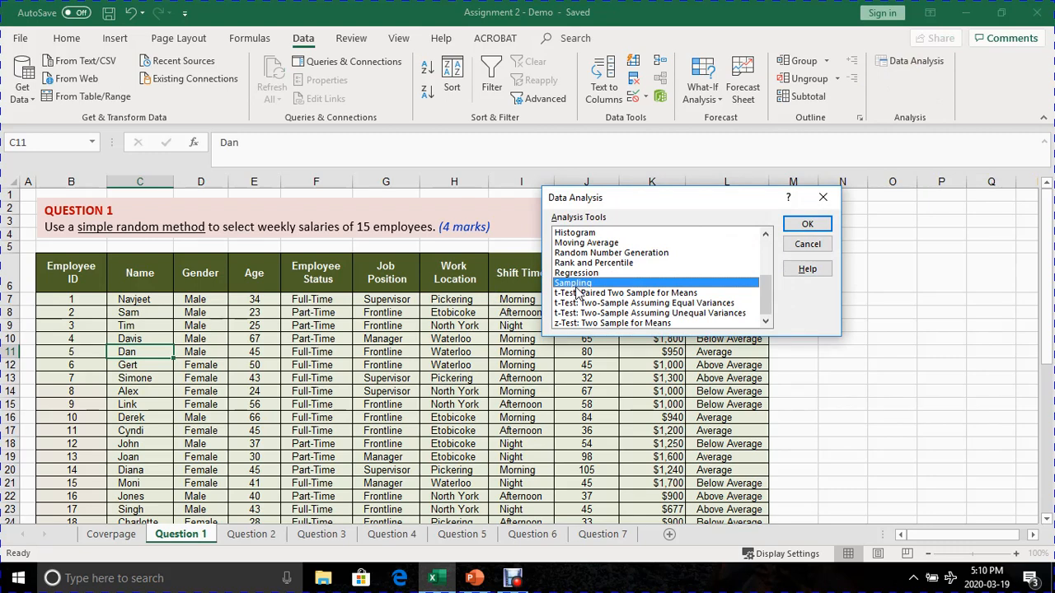
{"action": "left_click", "coordinate": [576, 273]}
{"action": "left_click", "coordinate": [579, 285]}
{"action": "left_click", "coordinate": [806, 226]}
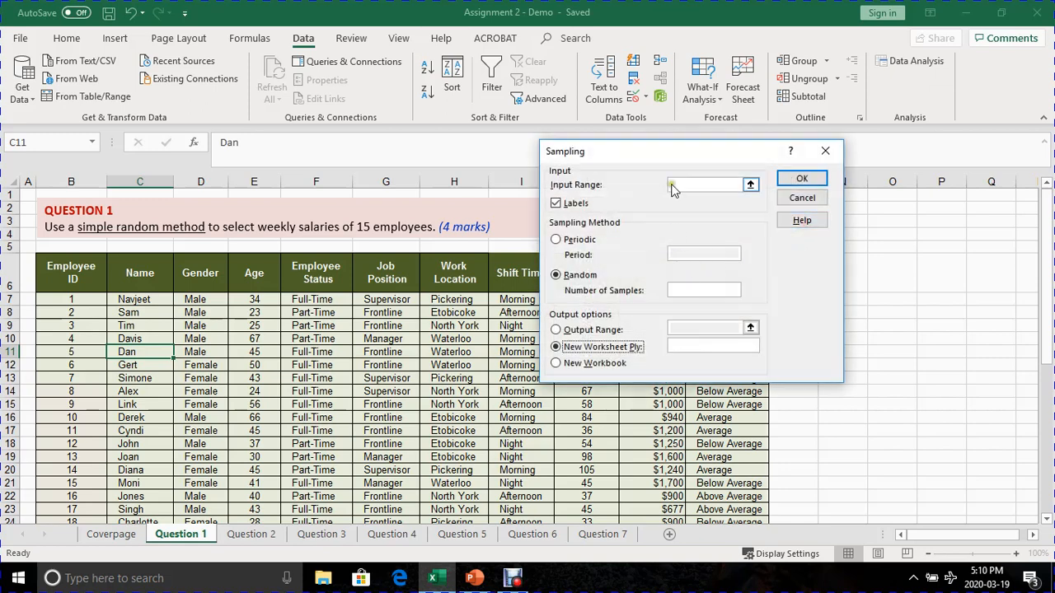
- Set the sampling input range to the Weekly Salary column including its header, $K$6:$K$46
{"action": "left_click_drag", "start_coordinate": [658, 162], "coordinate": [605, 247]}
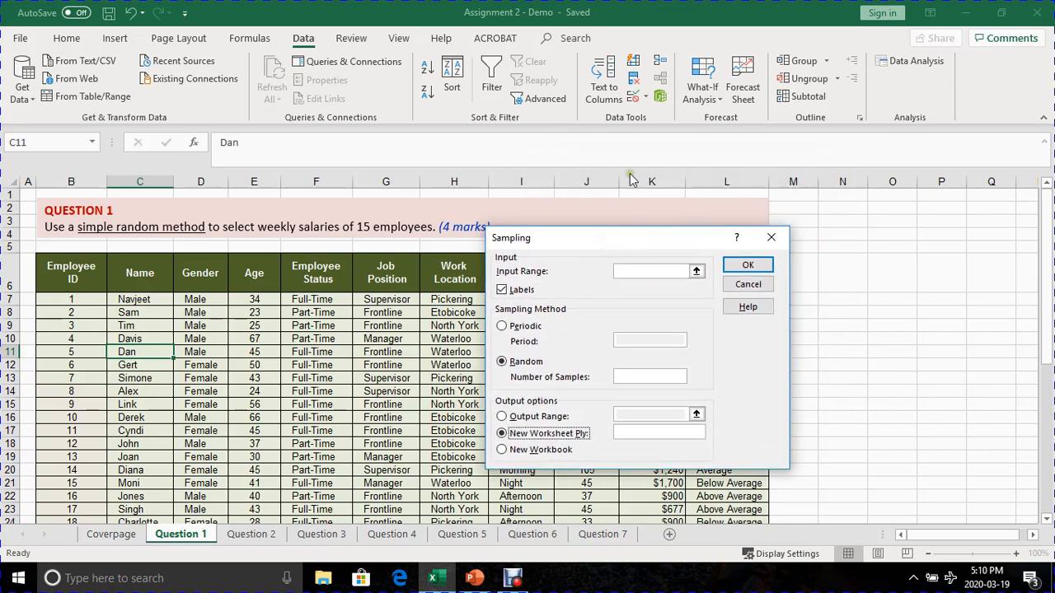
{"action": "left_click", "coordinate": [628, 274]}
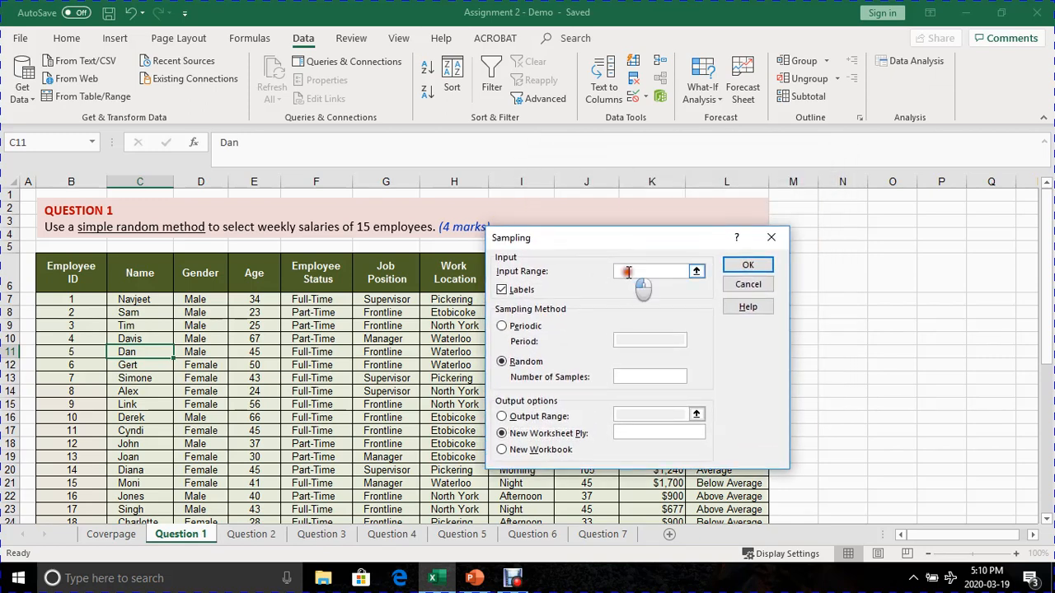
{"action": "left_click", "coordinate": [501, 286]}
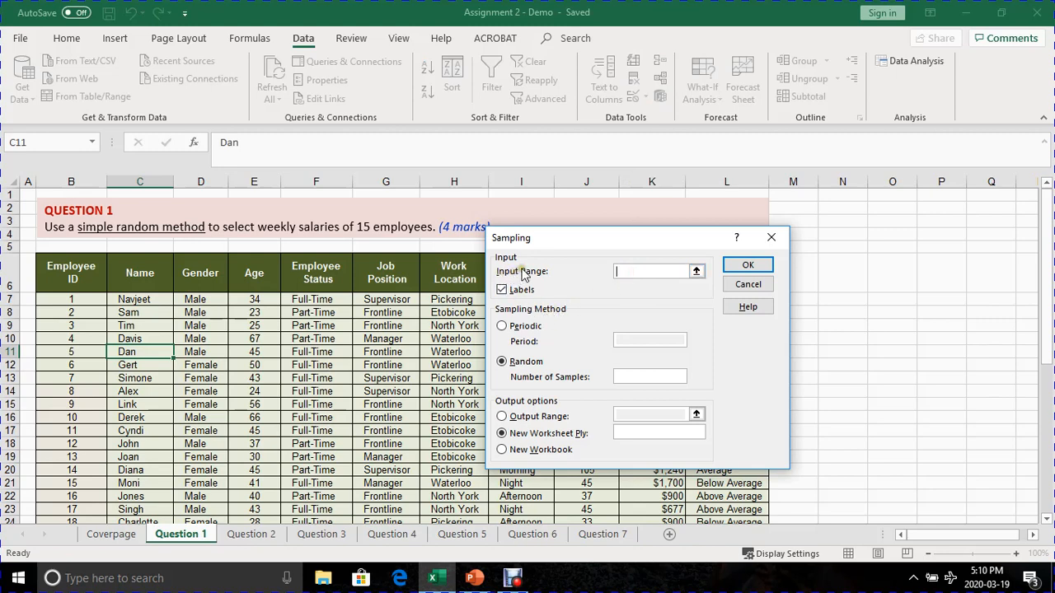
{"action": "left_click", "coordinate": [696, 273]}
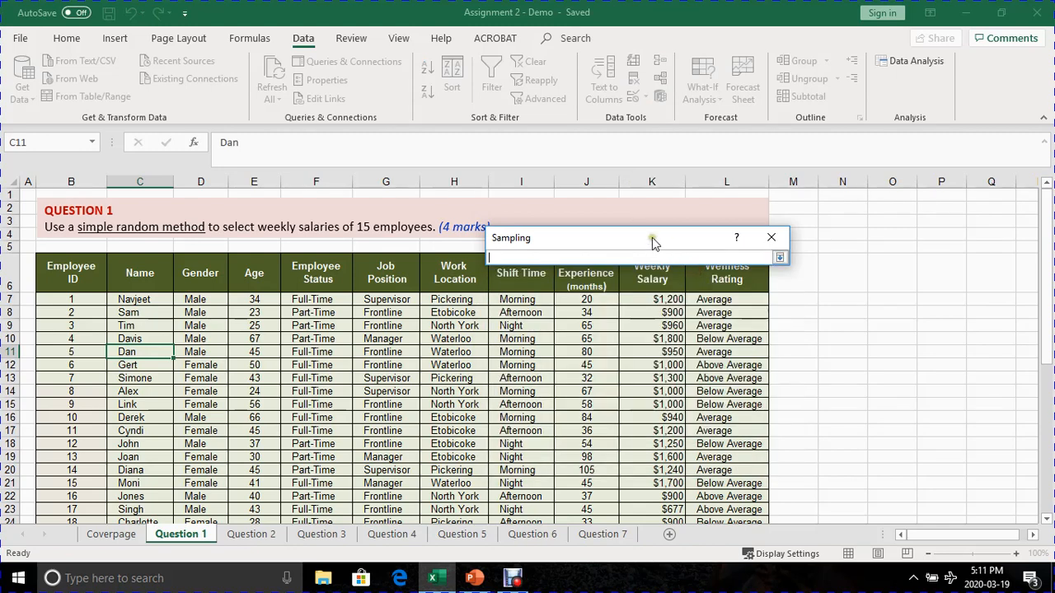
{"action": "left_click_drag", "start_coordinate": [655, 239], "coordinate": [835, 160]}
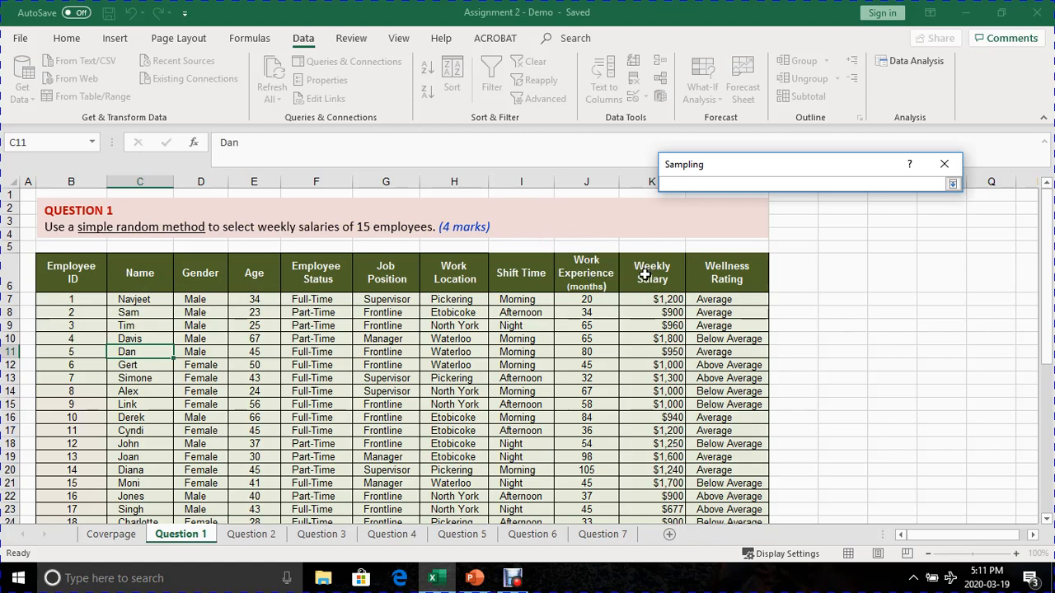
{"action": "left_click_drag", "start_coordinate": [653, 268], "coordinate": [654, 497]}
{"action": "scroll", "coordinate": [664, 494], "scroll_direction": "up", "scroll_amount": 8}
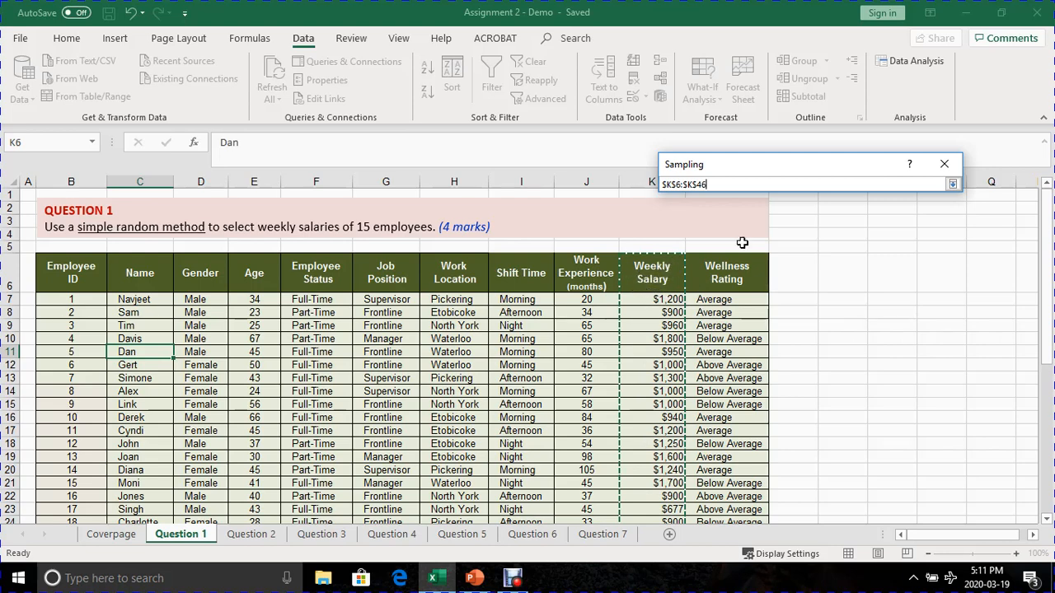
{"action": "left_click", "coordinate": [952, 186]}
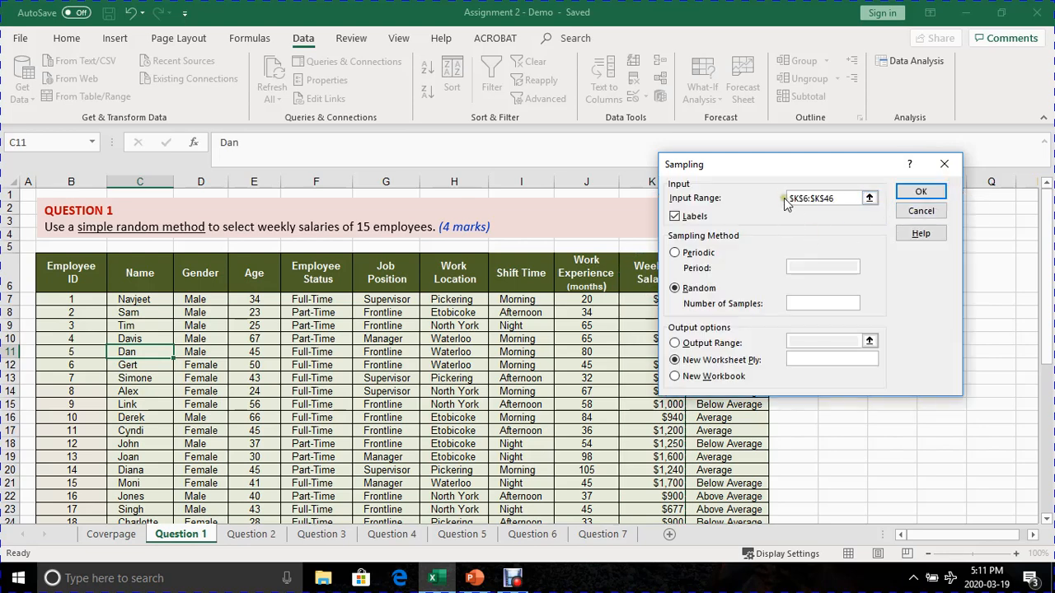
- Keep the Labels option enabled for the header row and set the number of random samples to 15
{"action": "left_click_drag", "start_coordinate": [777, 162], "coordinate": [630, 220]}
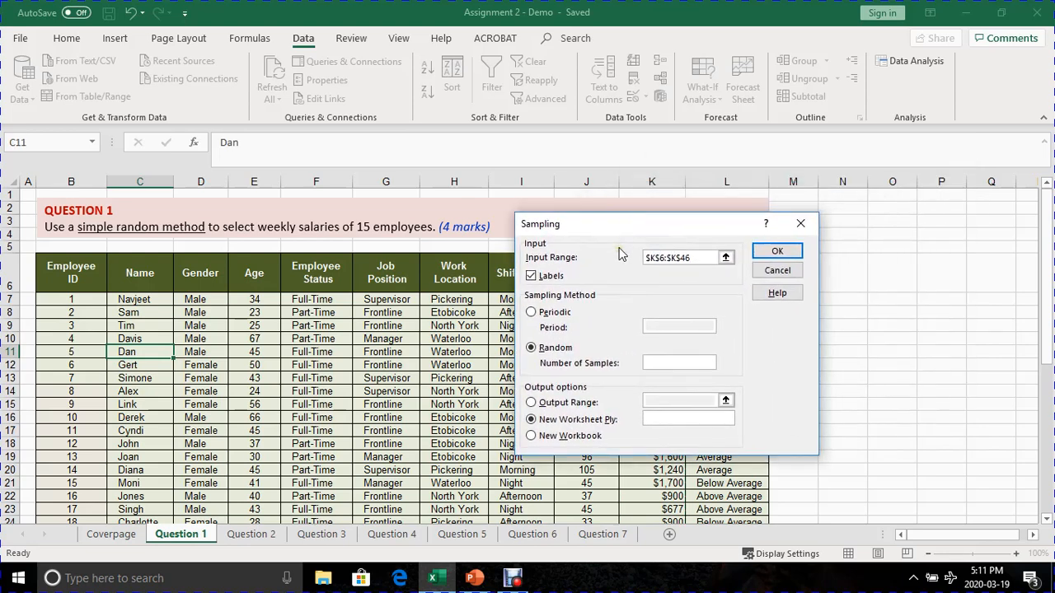
{"action": "left_click", "coordinate": [533, 278]}
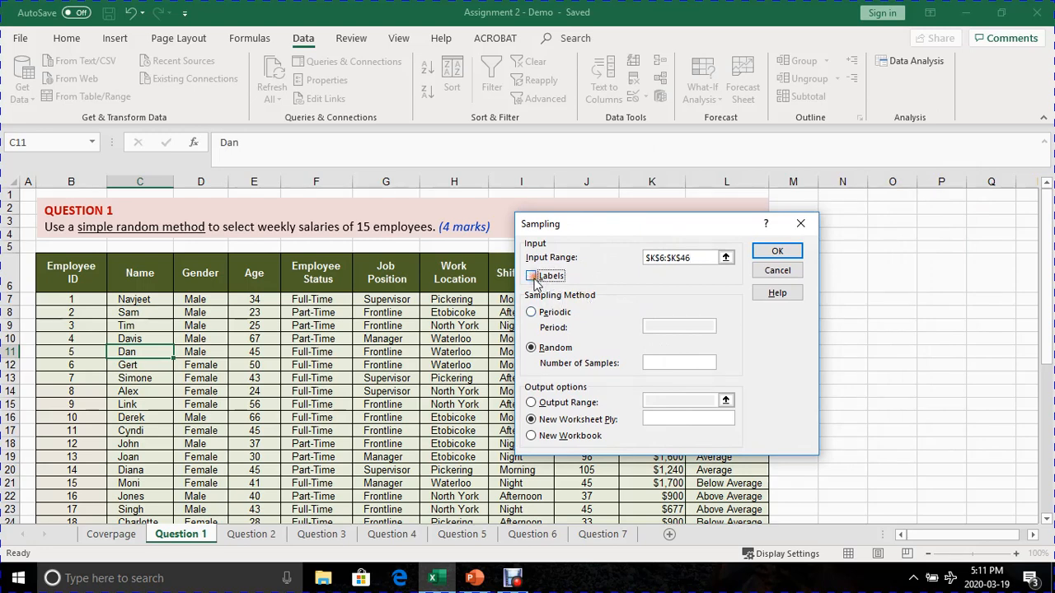
{"action": "left_click", "coordinate": [532, 277]}
{"action": "left_click_drag", "start_coordinate": [596, 226], "coordinate": [795, 239]}
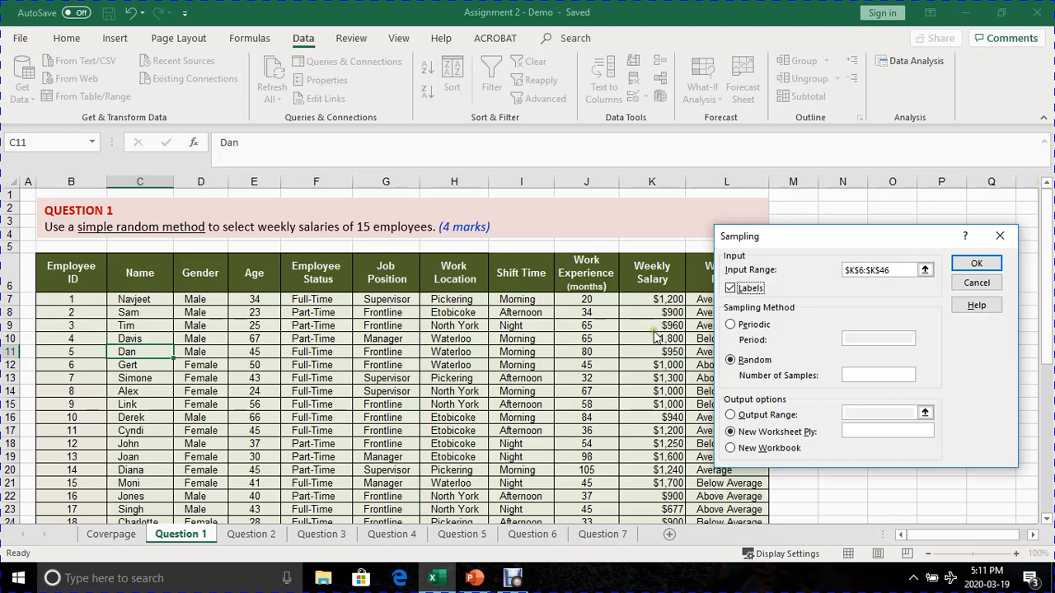
{"action": "left_click_drag", "start_coordinate": [786, 235], "coordinate": [647, 213]}
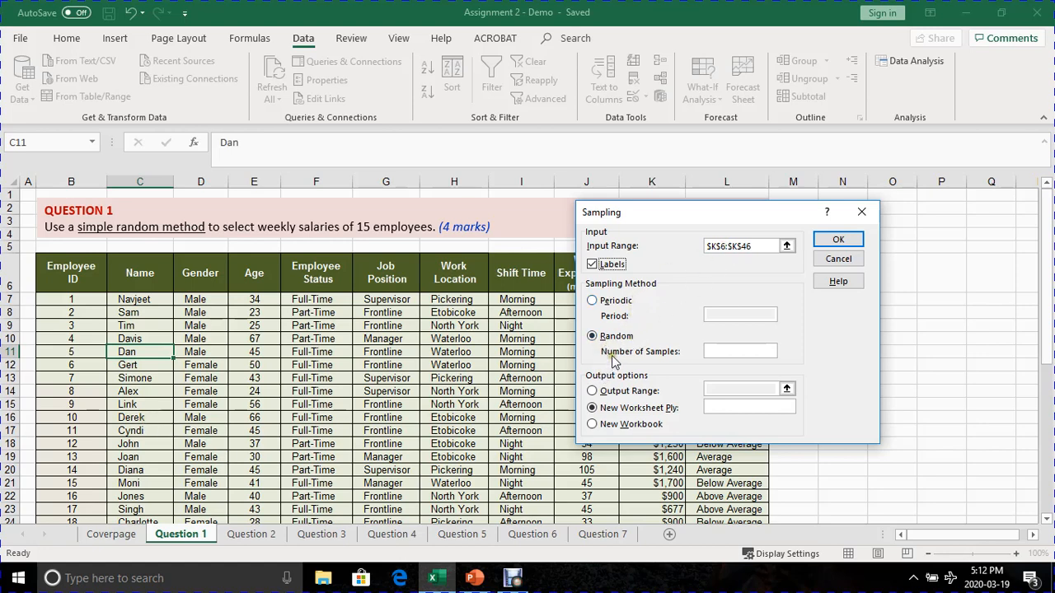
{"action": "left_click_drag", "start_coordinate": [681, 216], "coordinate": [623, 258]}
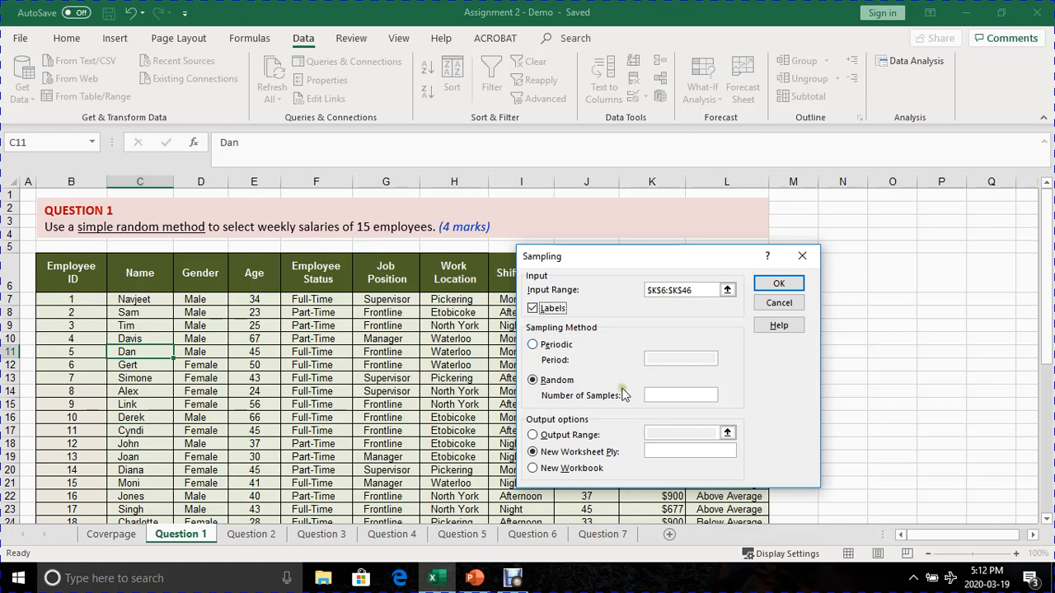
{"action": "left_click", "coordinate": [656, 394]}
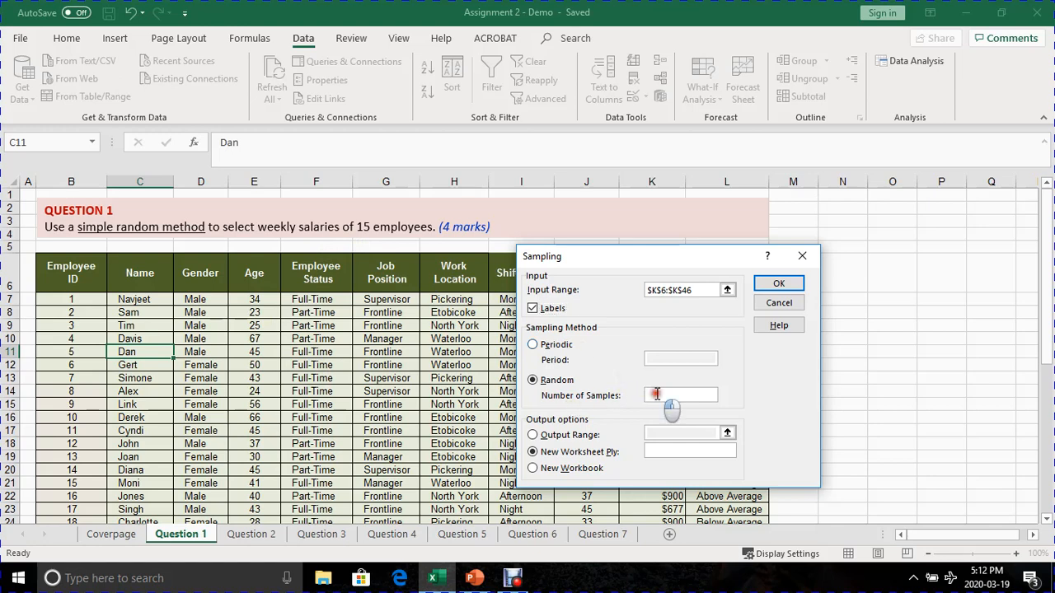
{"action": "type", "text": "15"}
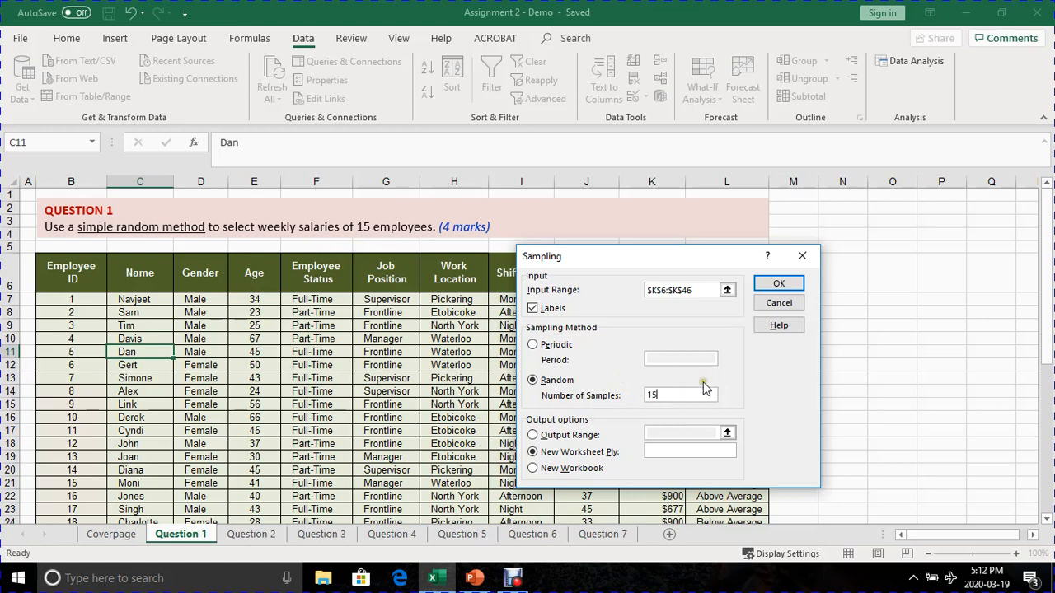
- Direct the sampling output to cell $O$7 on the Question 1 sheet and generate the sample
{"action": "left_click", "coordinate": [542, 437]}
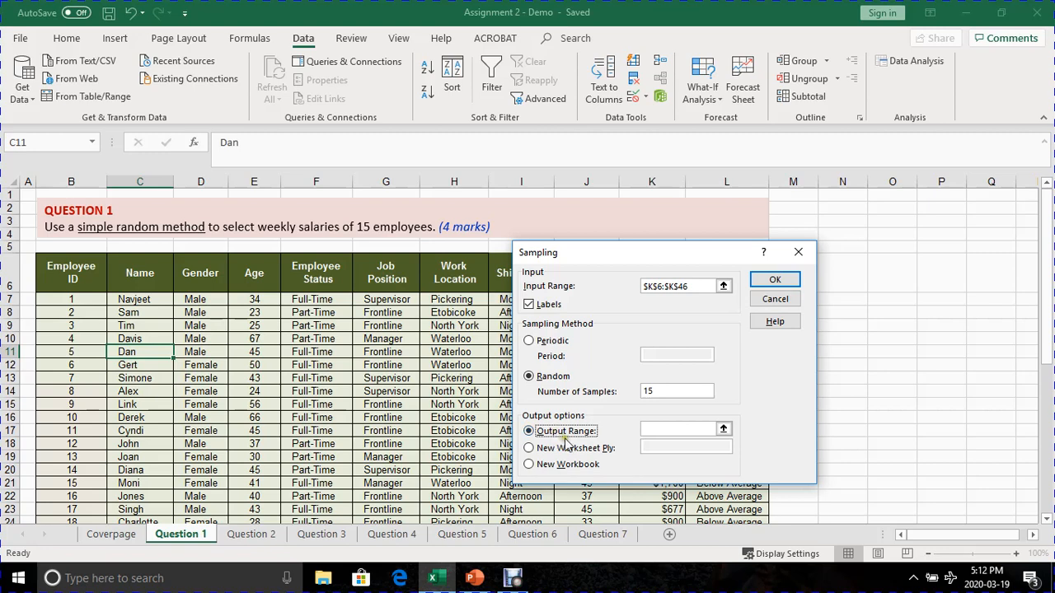
{"action": "left_click", "coordinate": [656, 429]}
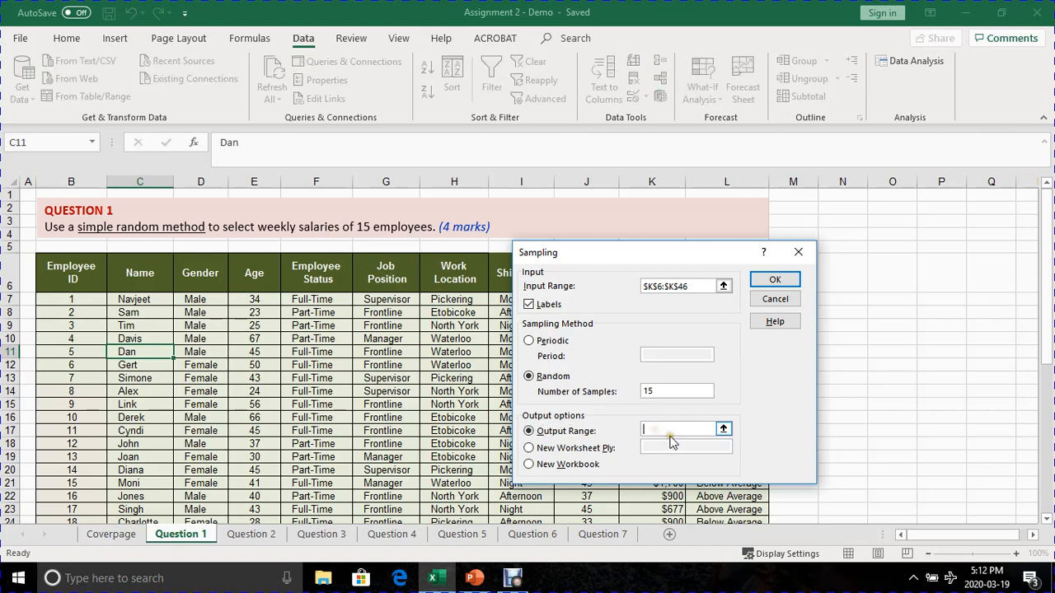
{"action": "left_click", "coordinate": [722, 431]}
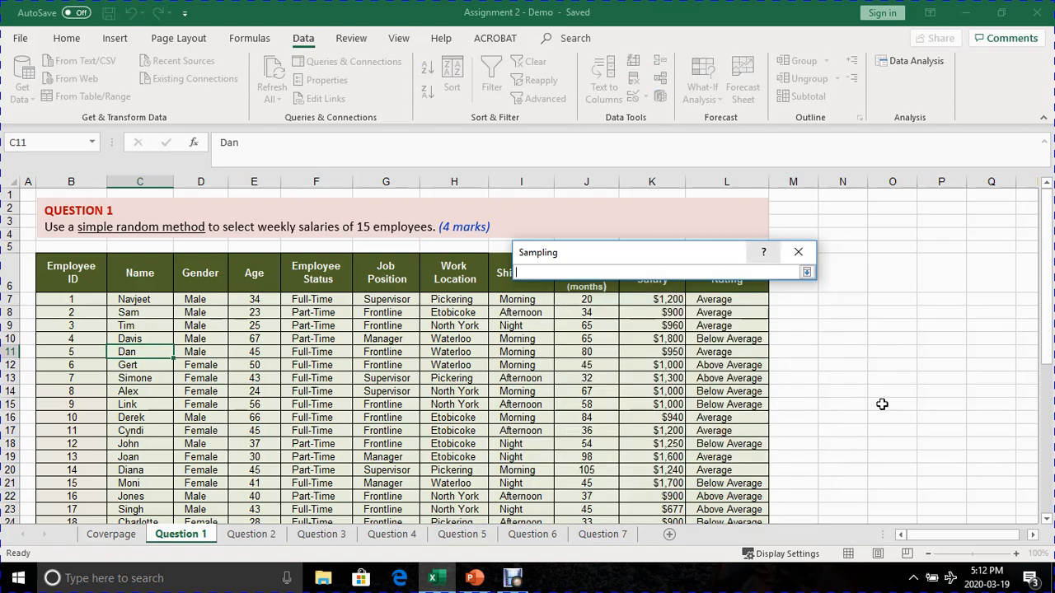
{"action": "left_click", "coordinate": [890, 297]}
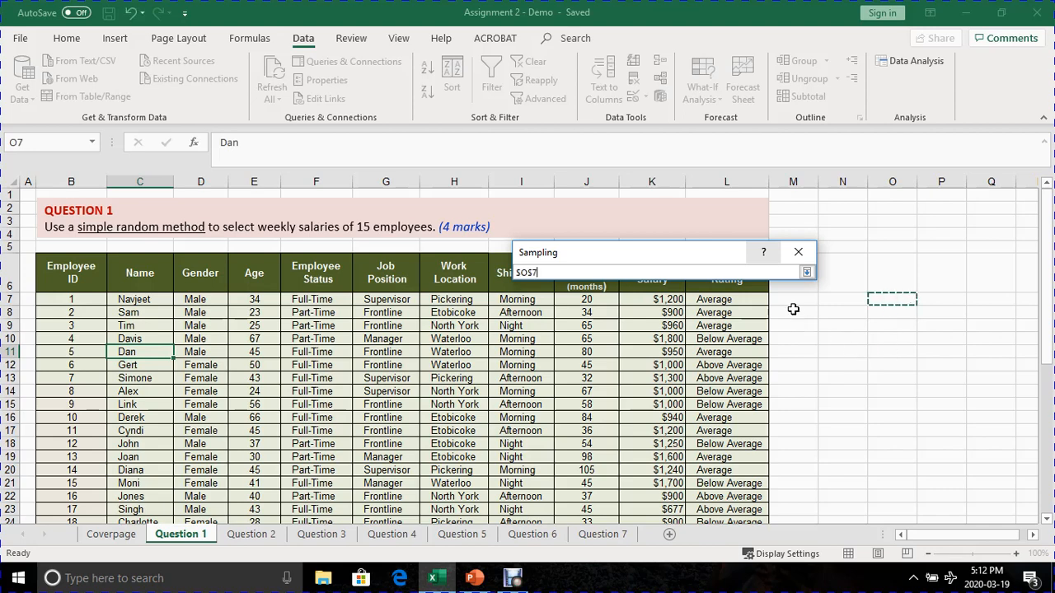
{"action": "left_click", "coordinate": [806, 272]}
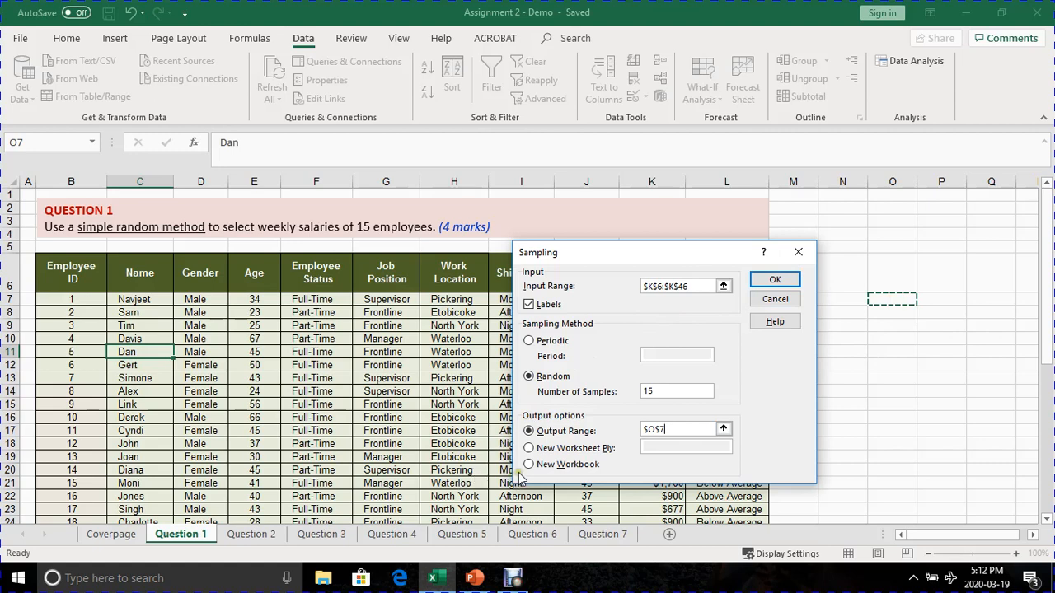
{"action": "left_click", "coordinate": [776, 281]}
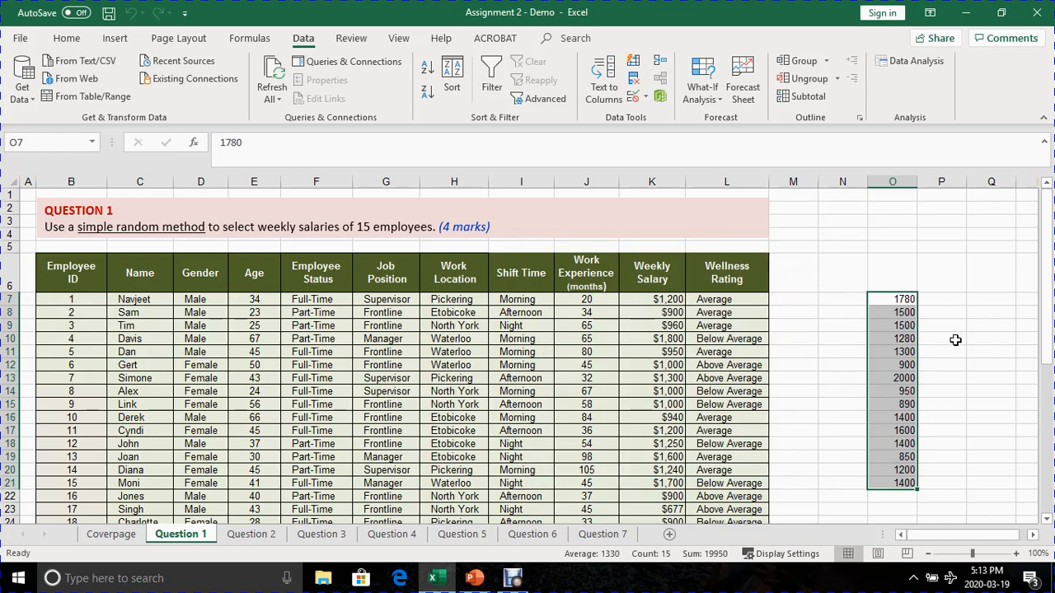
- Review the sampled weekly salaries in O7:O21 alongside the employee table
{"action": "left_click", "coordinate": [955, 341]}
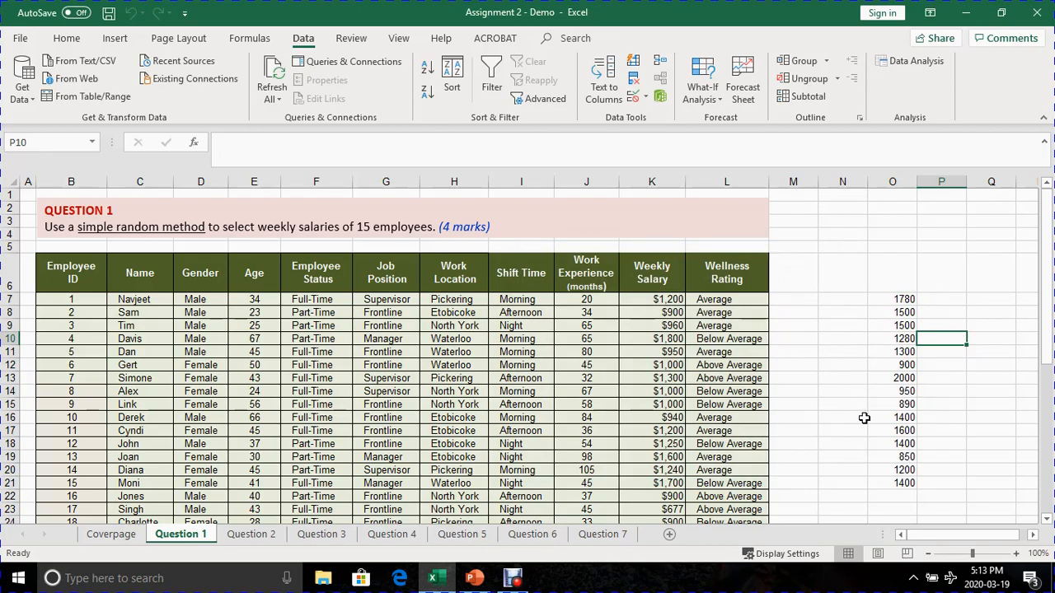
{"action": "scroll", "coordinate": [351, 437], "scroll_direction": "down", "scroll_amount": 3}
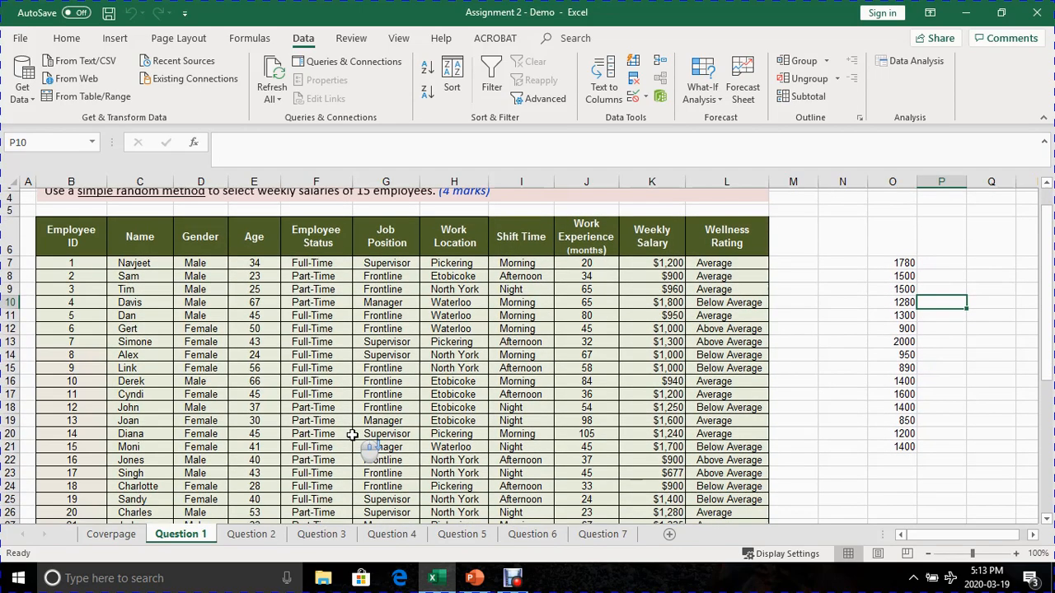
{"action": "scroll", "coordinate": [351, 436], "scroll_direction": "up", "scroll_amount": 3}
{"action": "left_click_drag", "start_coordinate": [902, 300], "coordinate": [896, 482]}
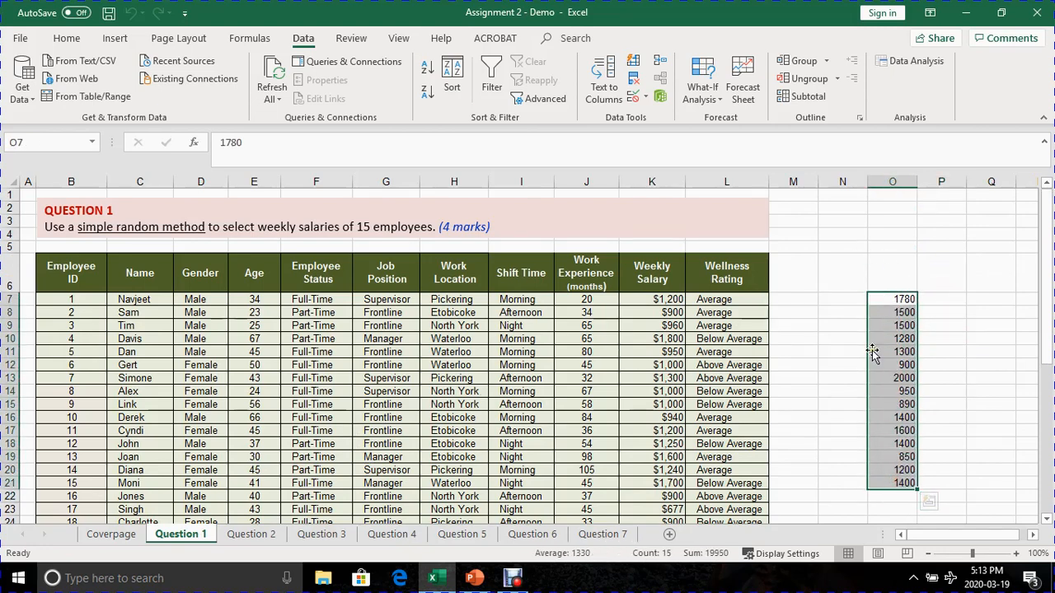
{"action": "left_click", "coordinate": [882, 443]}
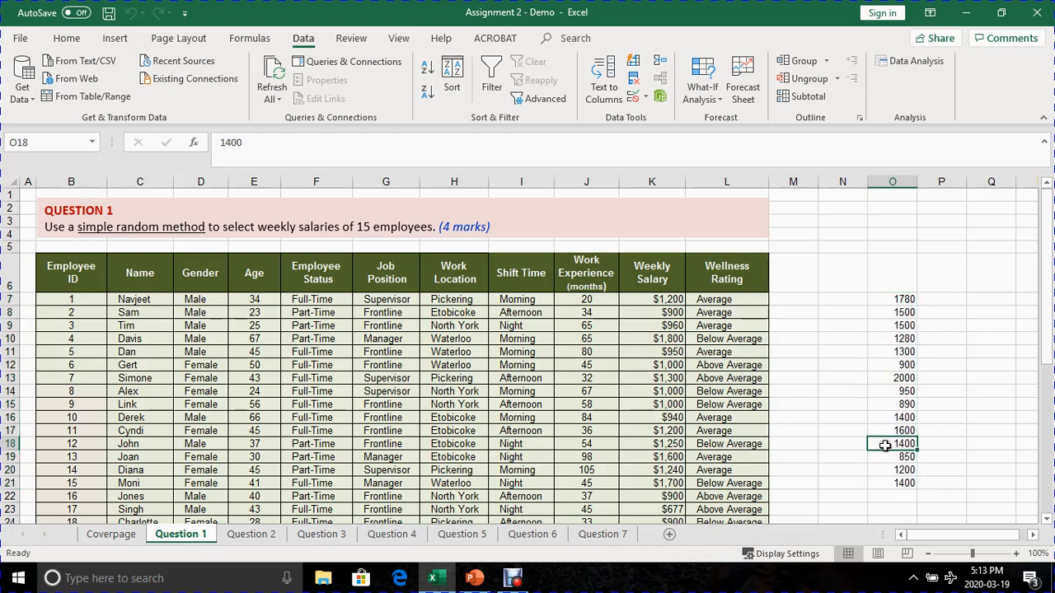
{"action": "left_click", "coordinate": [894, 389]}
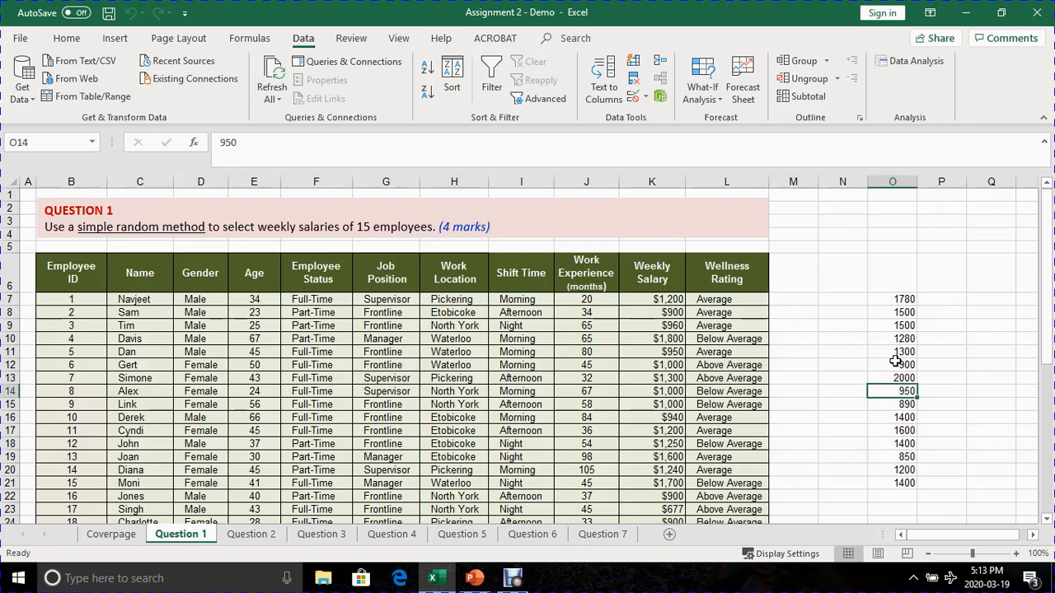
{"action": "left_click", "coordinate": [513, 579]}
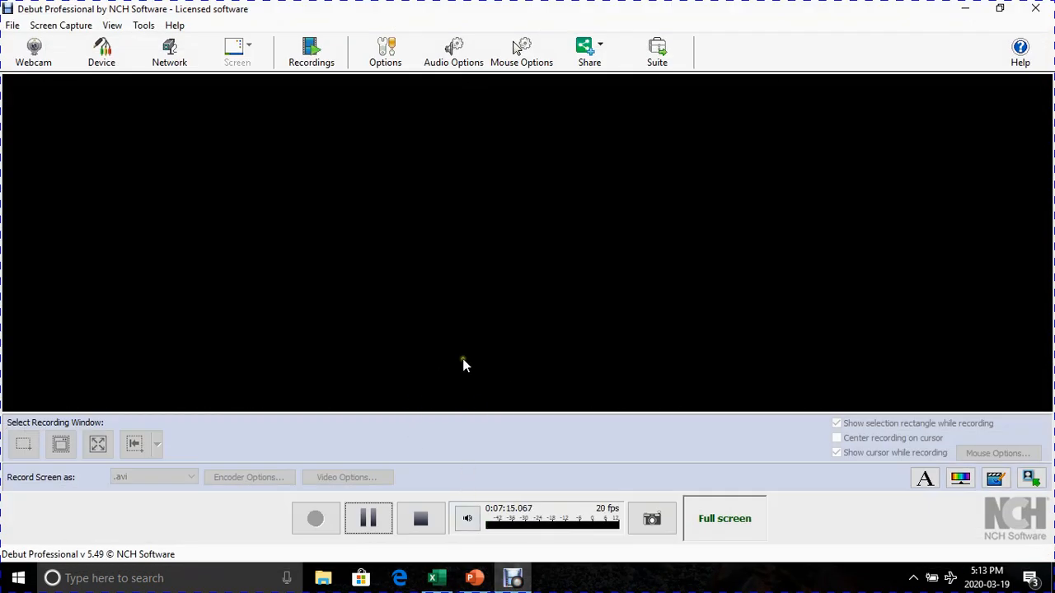